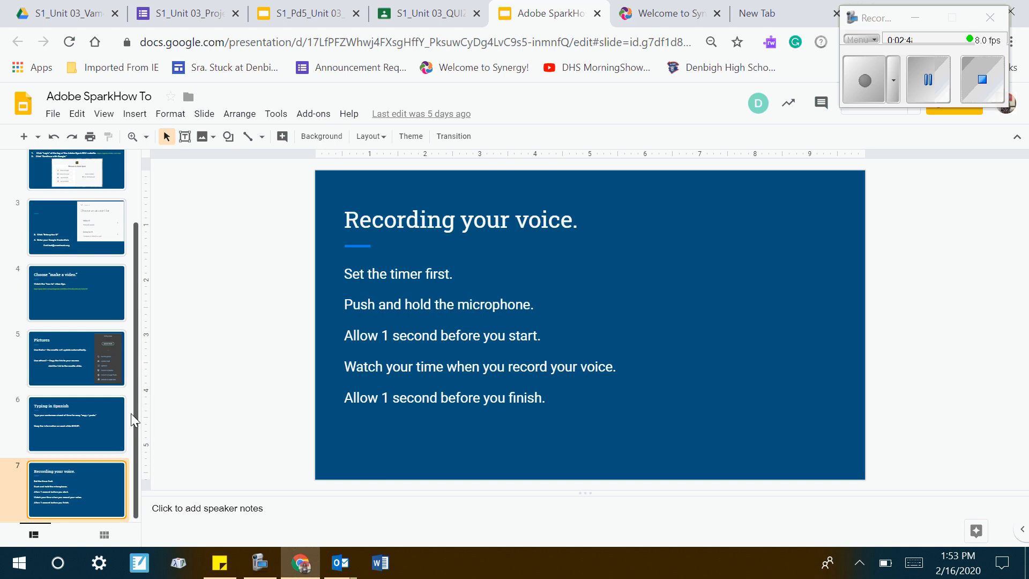
- Open the Adobe Spark for Education website from the link on the presentation's first slide and minimize the recorder window
{"action": "scroll", "coordinate": [134, 425], "scroll_direction": "up", "scroll_amount": 2}
{"action": "left_click", "coordinate": [84, 190]}
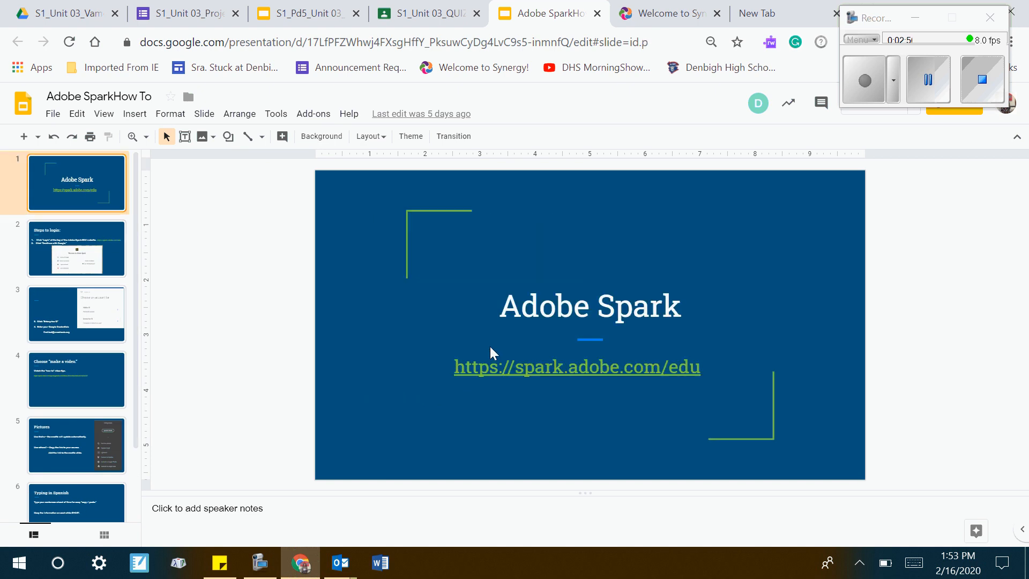
{"action": "left_click", "coordinate": [504, 366]}
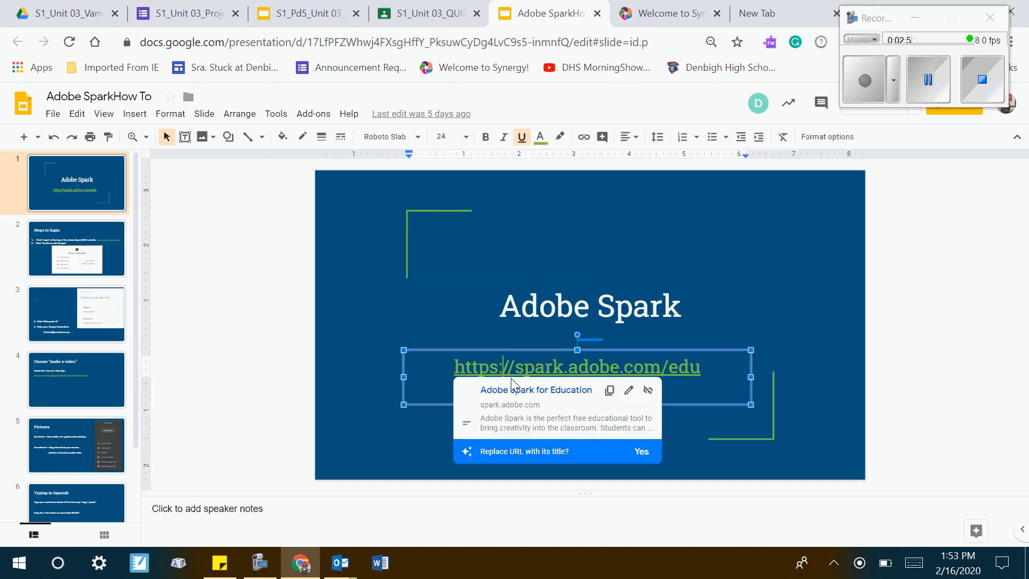
{"action": "left_click", "coordinate": [515, 395]}
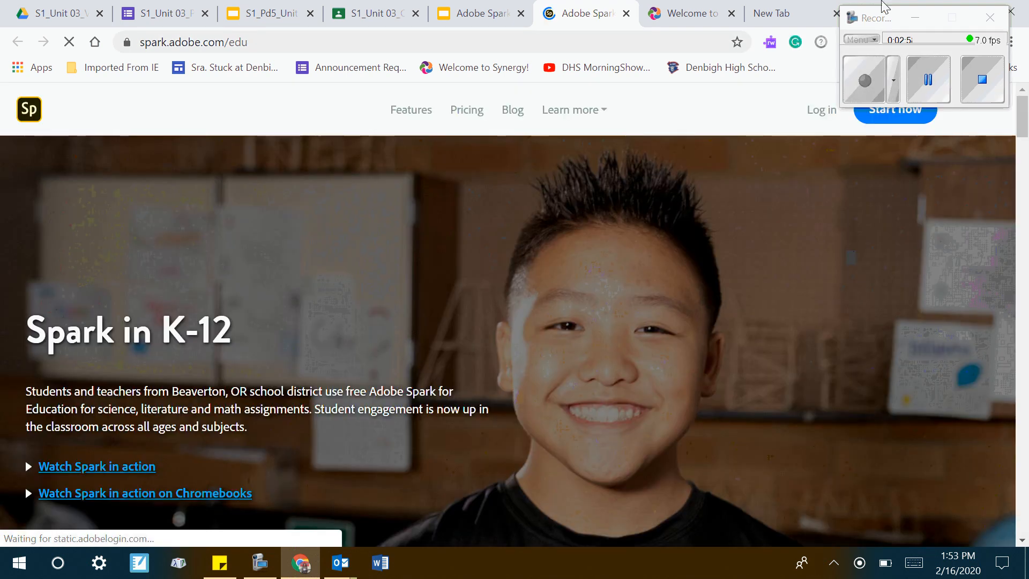
{"action": "left_click", "coordinate": [915, 18]}
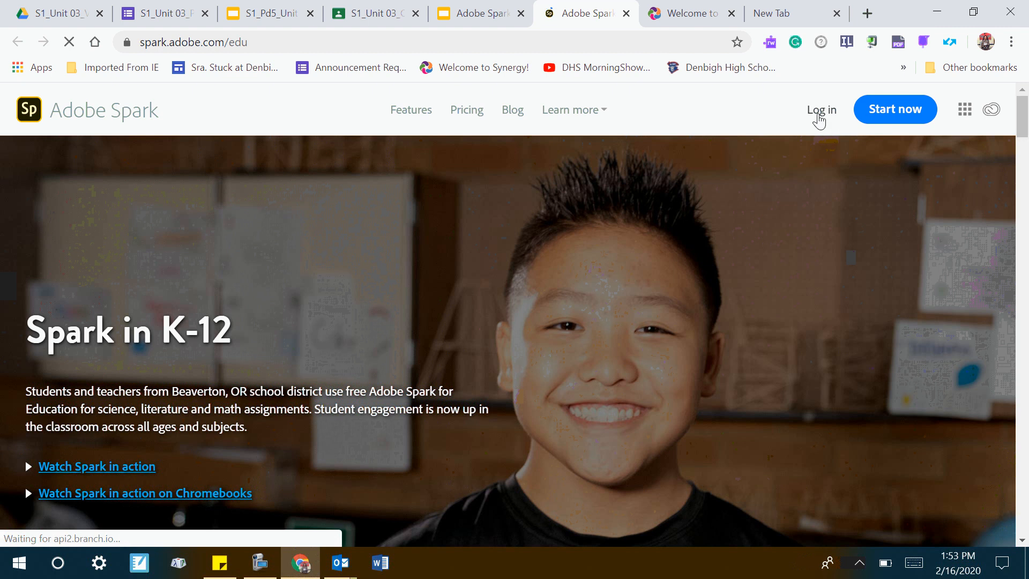
- Log in to Adobe Spark with the school Google account, choosing Enterprise ID as the account type
{"action": "left_click", "coordinate": [820, 115]}
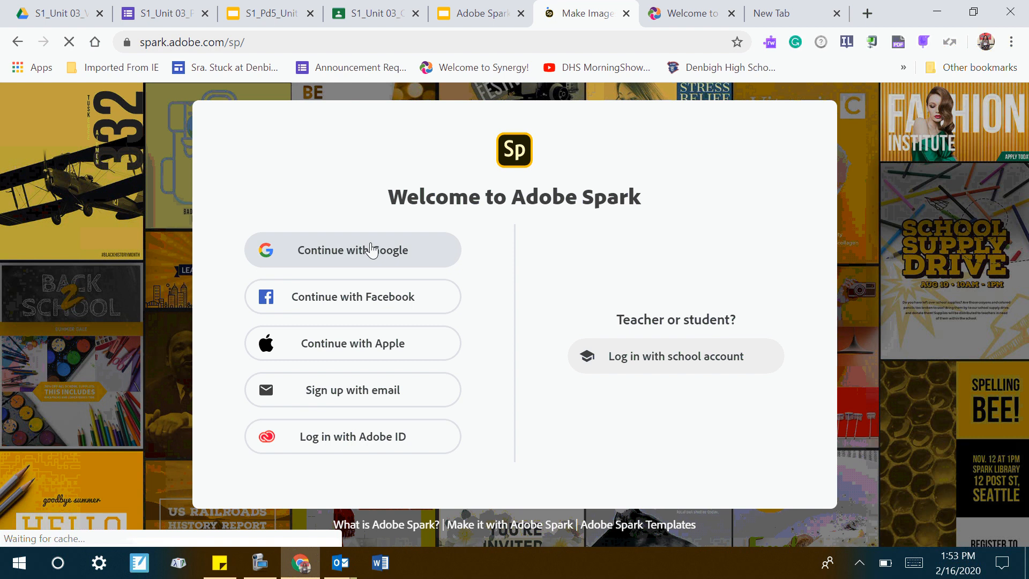
{"action": "left_click", "coordinate": [370, 243]}
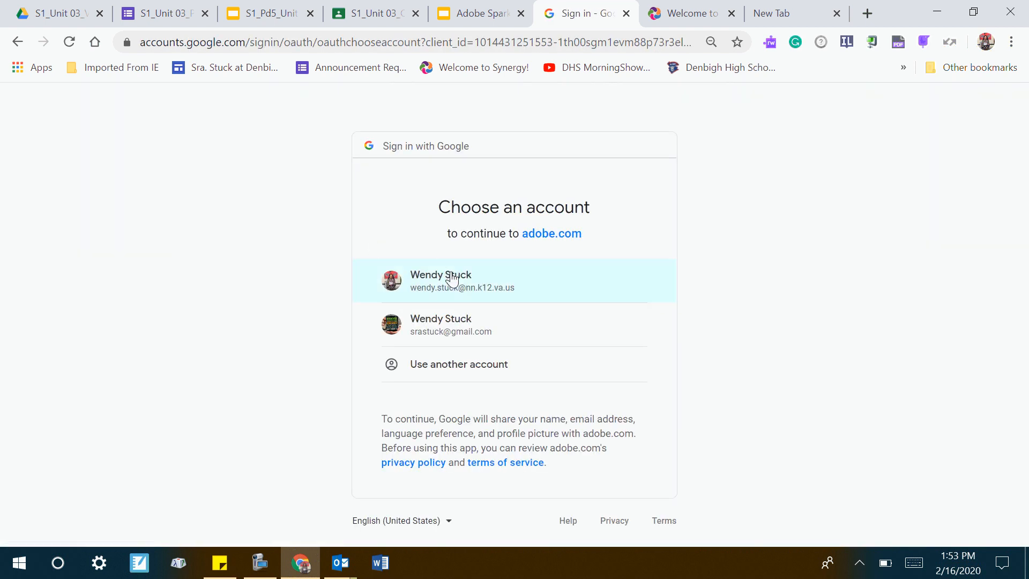
{"action": "left_click", "coordinate": [452, 275]}
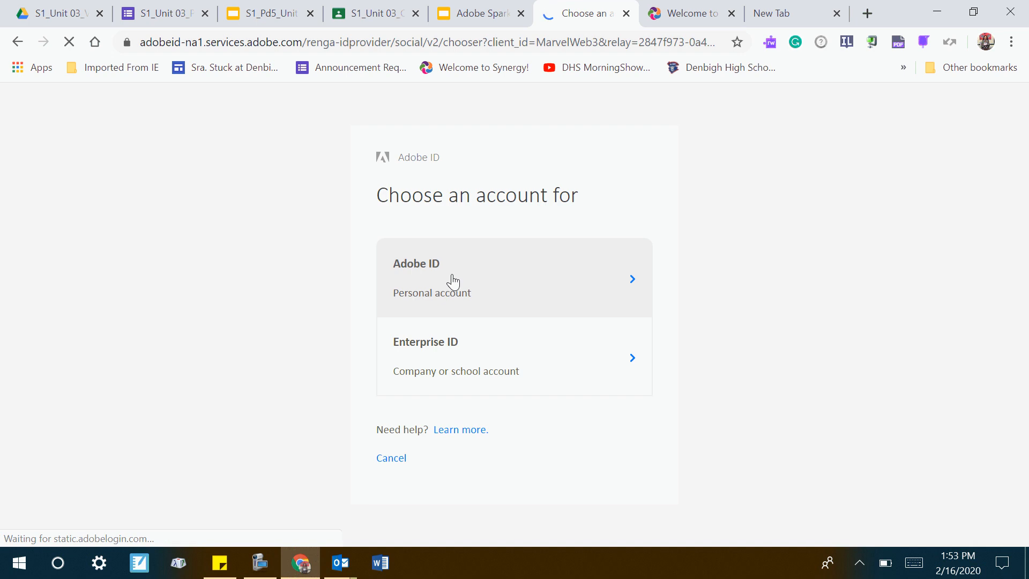
{"action": "left_click", "coordinate": [632, 367]}
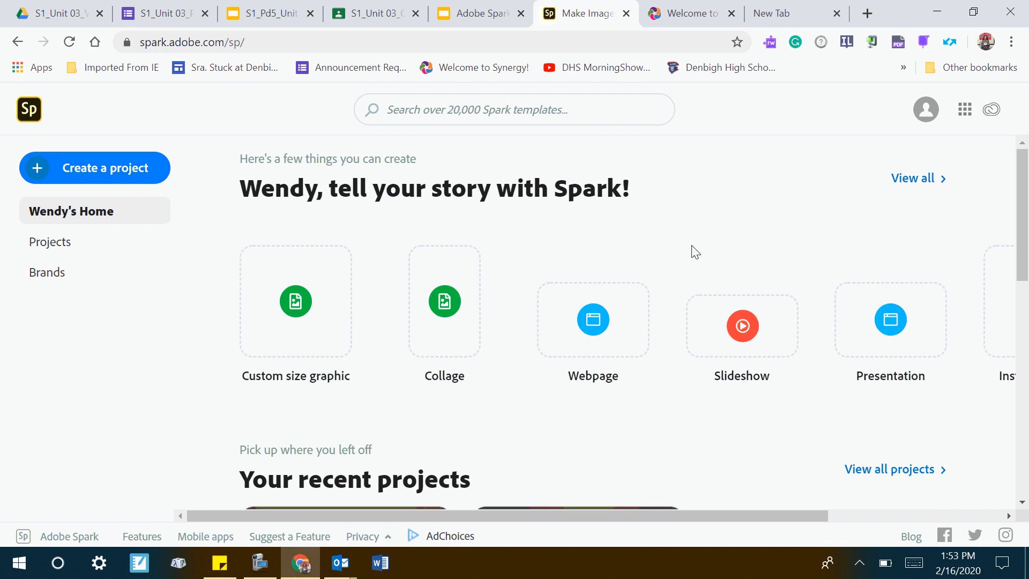
- Look over the recent projects on the home page and create a new video project
{"action": "left_click_drag", "start_coordinate": [1022, 196], "coordinate": [1026, 310]}
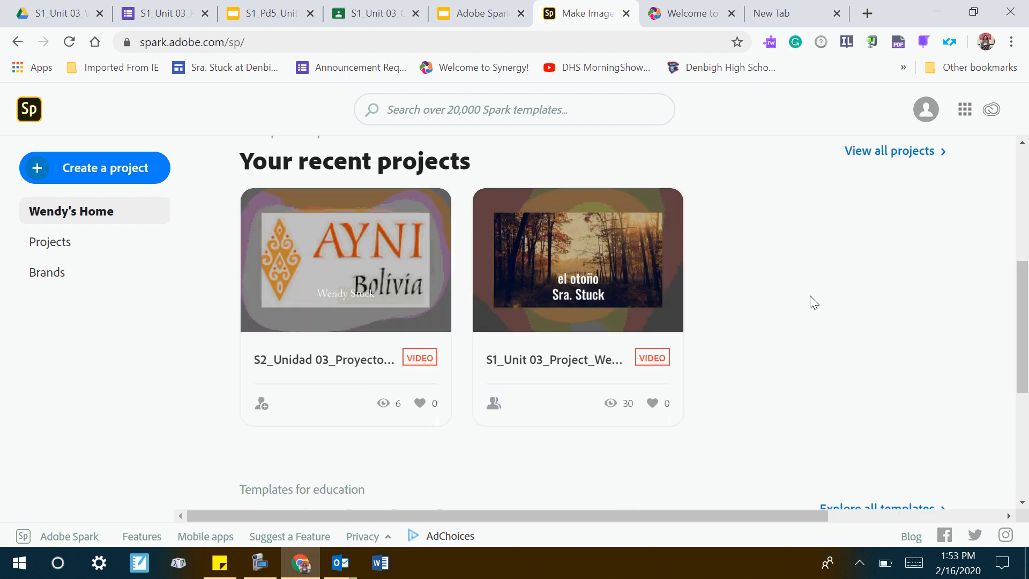
{"action": "left_click_drag", "start_coordinate": [1022, 331], "coordinate": [1021, 161]}
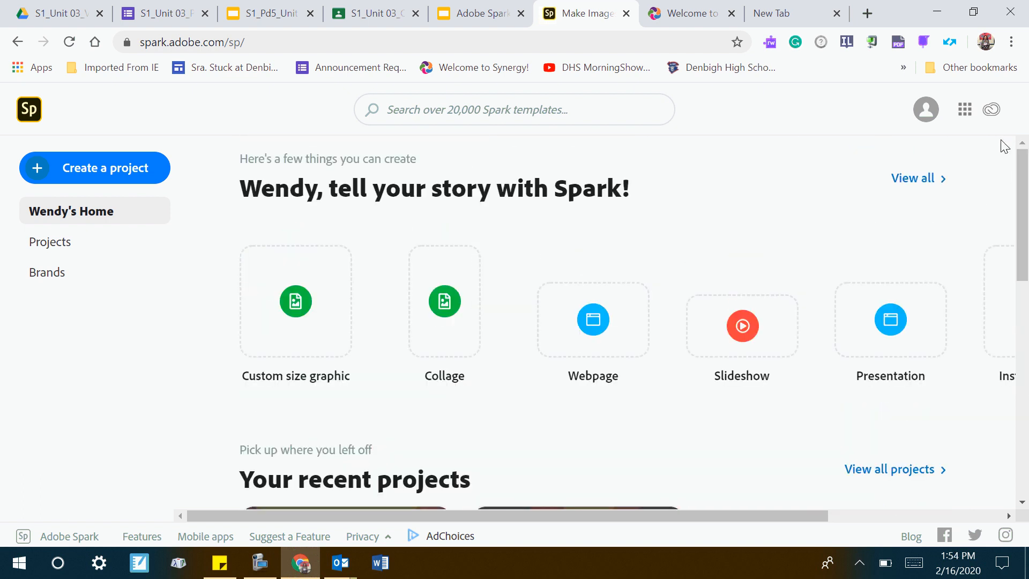
{"action": "left_click", "coordinate": [143, 176]}
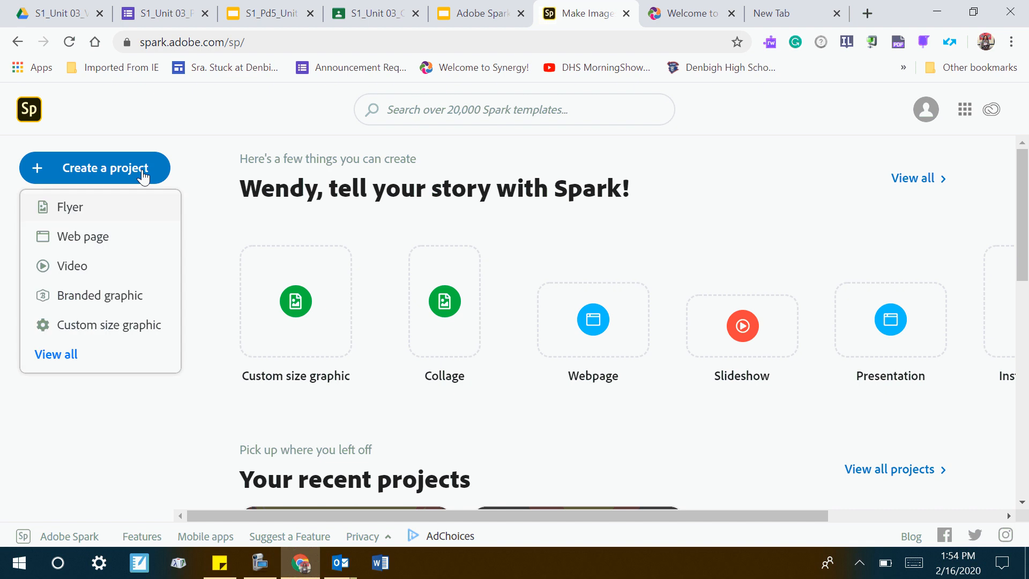
{"action": "left_click", "coordinate": [104, 271]}
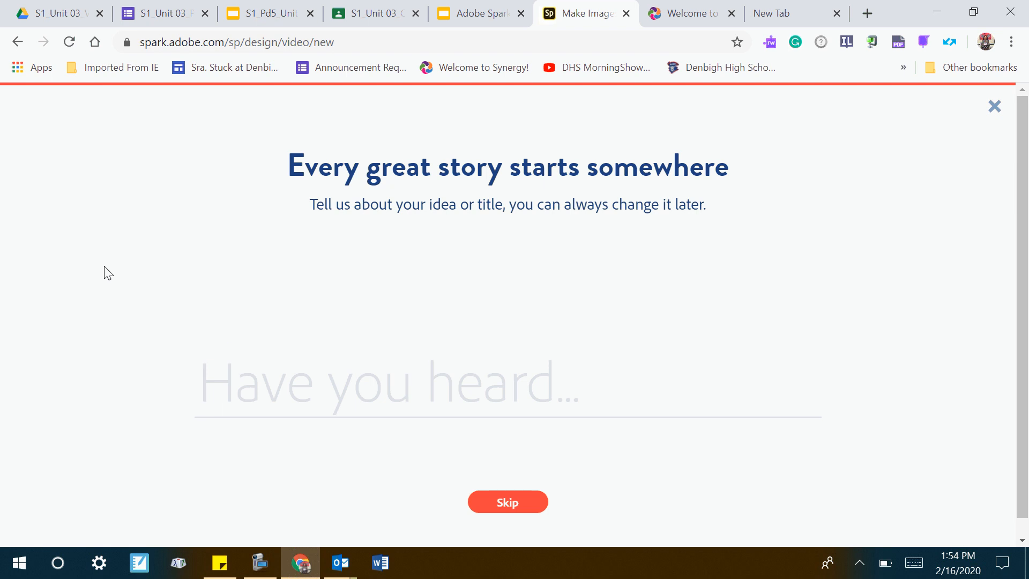
- Title the new video "Practice Adobe Spark Video_Firstname Last name" and continue to the story templates
{"action": "type", "text": "Practic"}
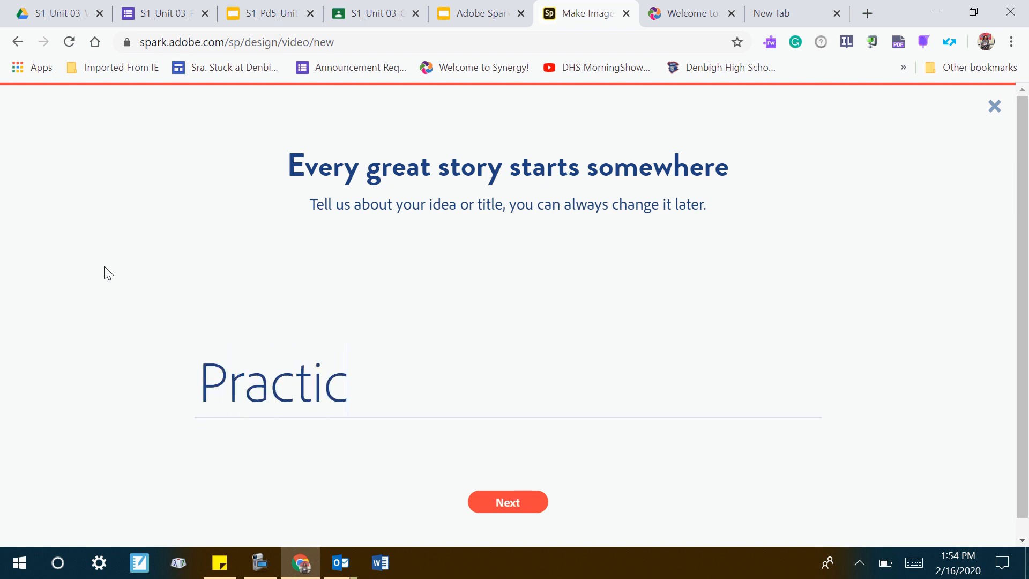
{"action": "type", "text": "e Adop"}
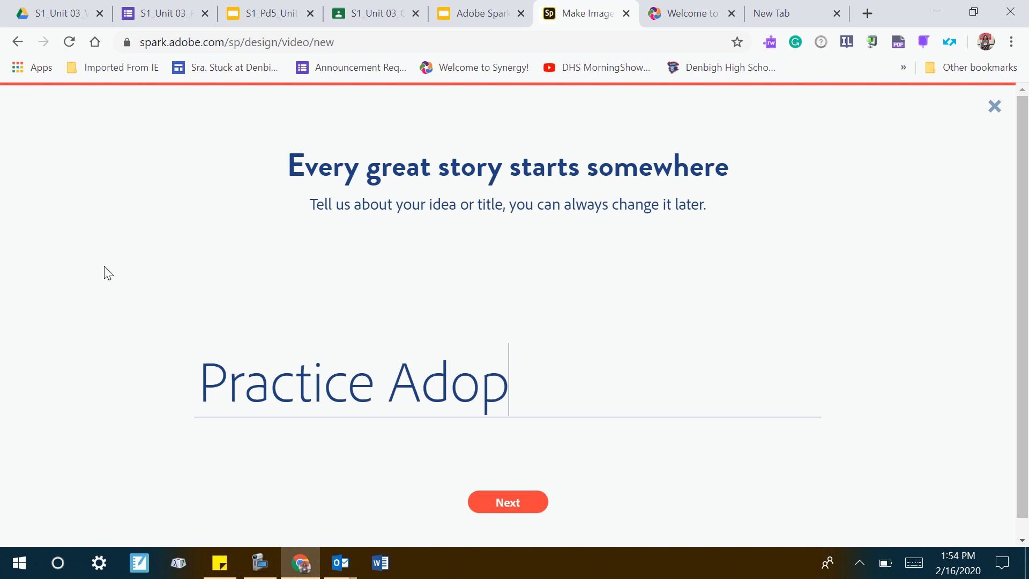
{"action": "key", "text": "BackSpace"}
{"action": "type", "text": "be Spark Vide"}
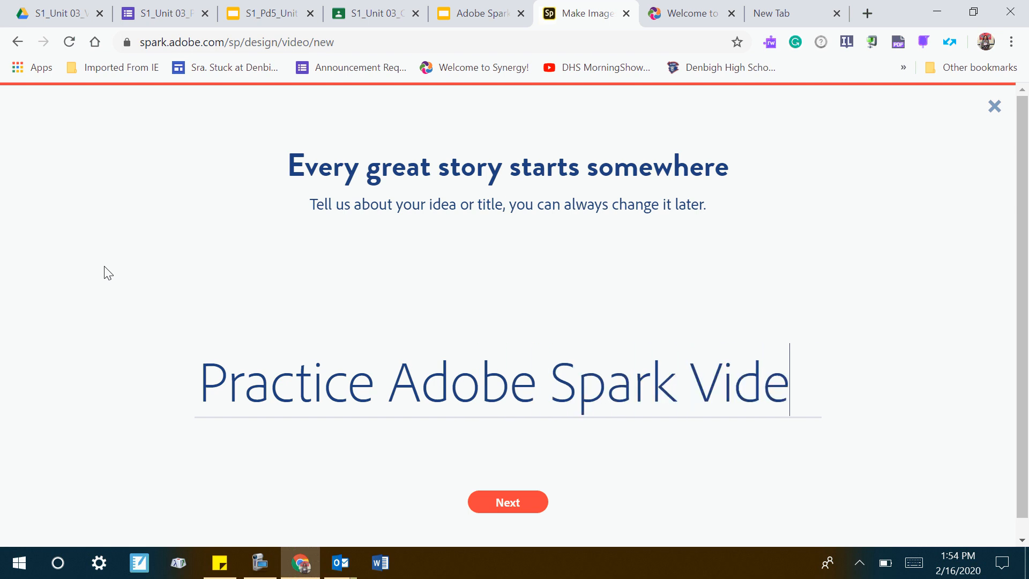
{"action": "type", "text": "o_First"}
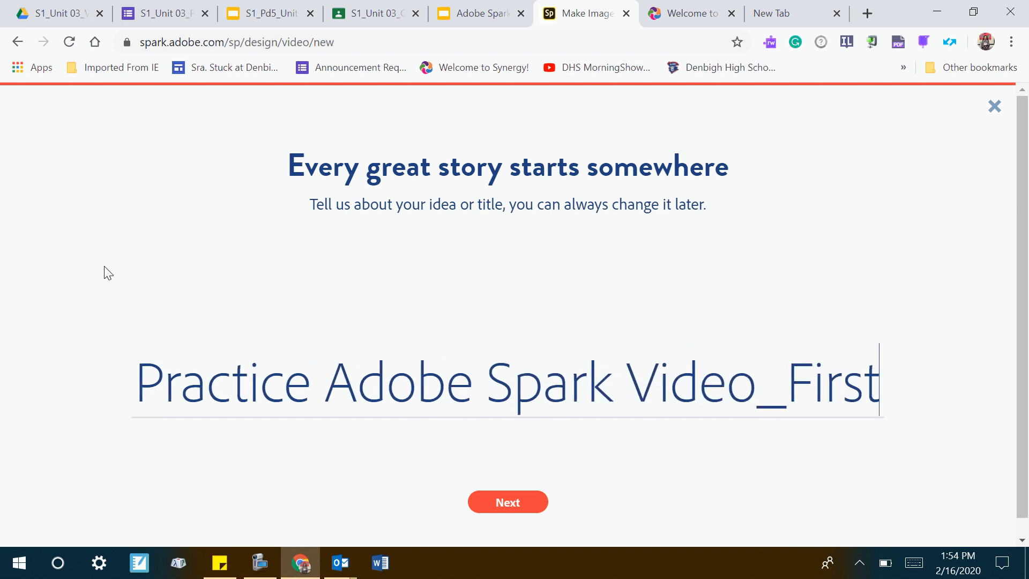
{"action": "type", "text": "name L"}
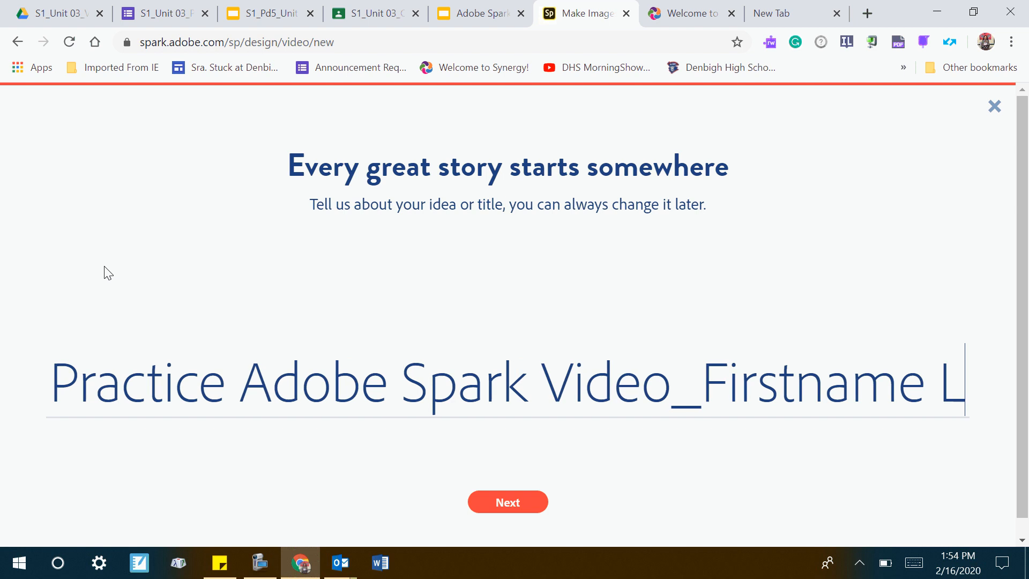
{"action": "type", "text": "ast name"}
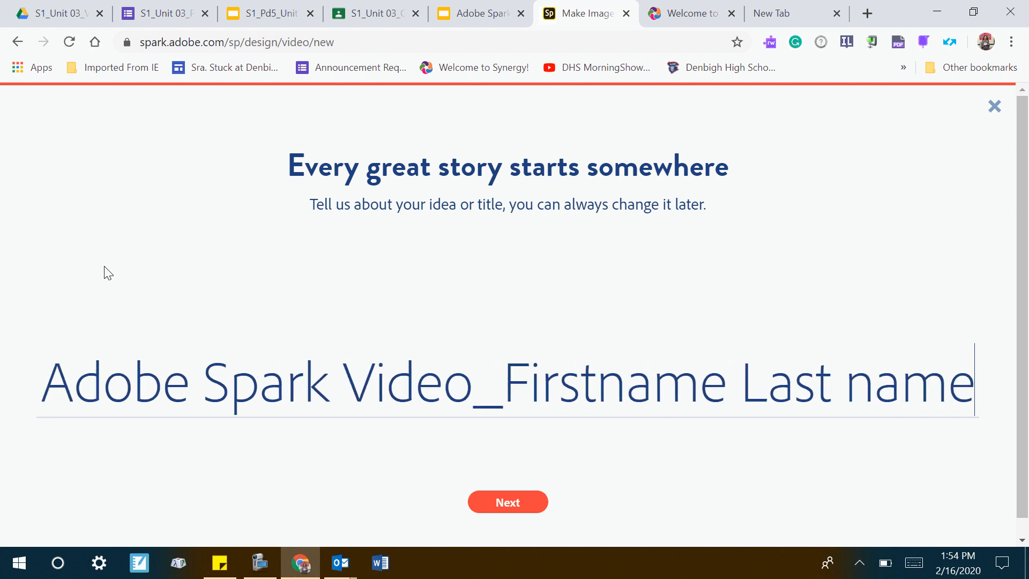
{"action": "left_click", "coordinate": [494, 506]}
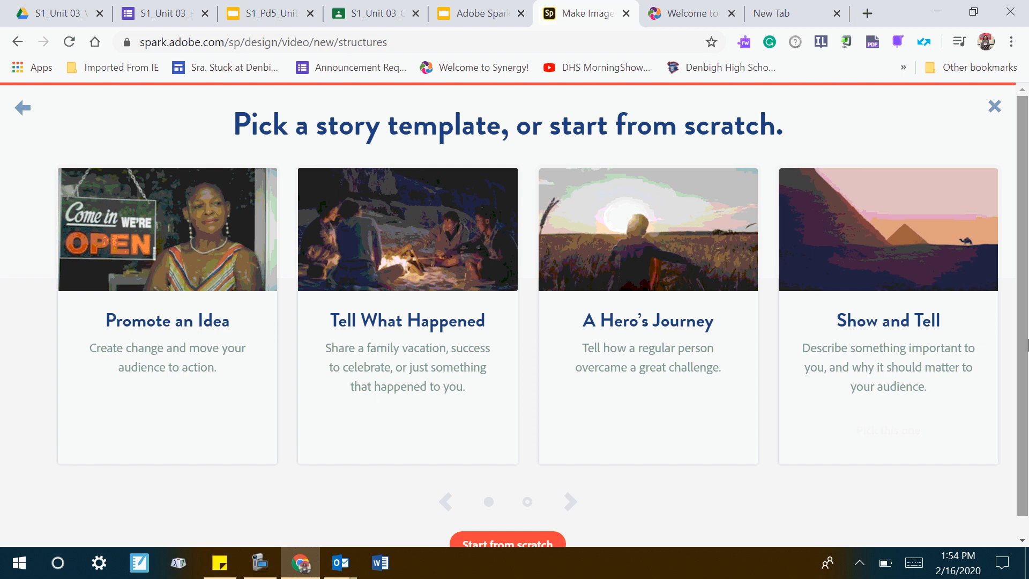
- Start the video from scratch instead of using a story template and dismiss the quick tips tutorial
{"action": "scroll", "coordinate": [1023, 387], "scroll_direction": "down", "scroll_amount": 1}
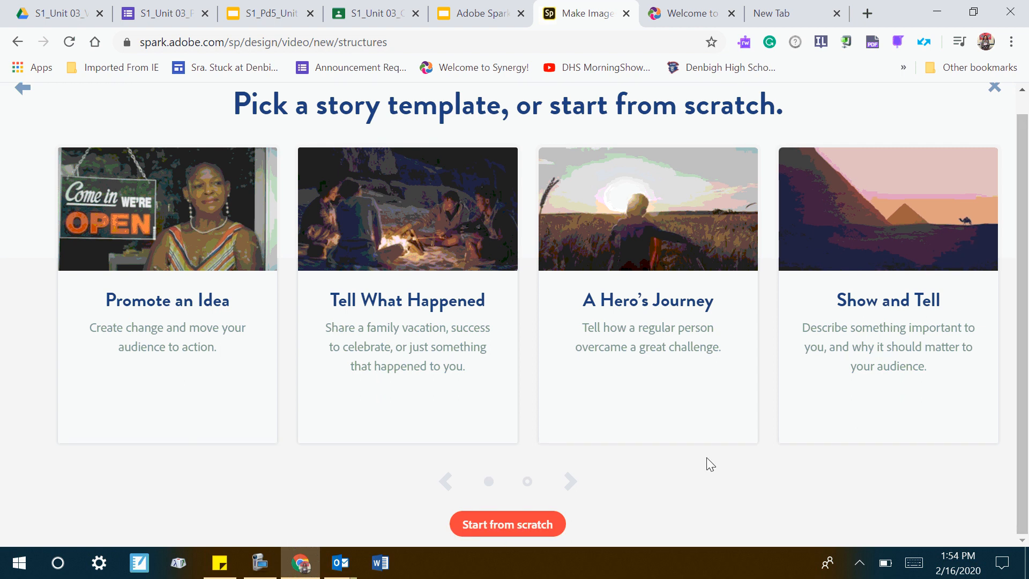
{"action": "left_click", "coordinate": [539, 526]}
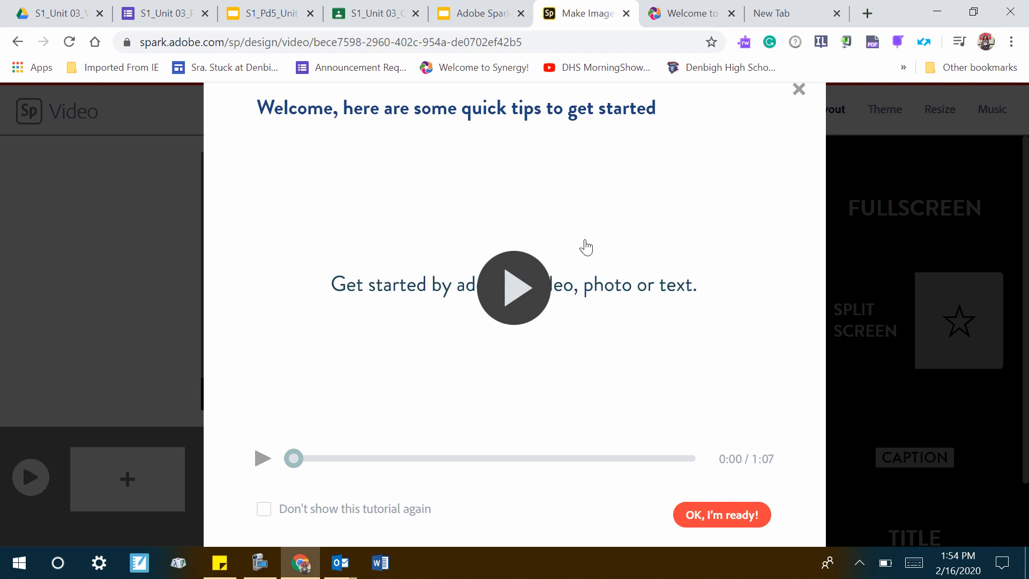
{"action": "left_click", "coordinate": [798, 90]}
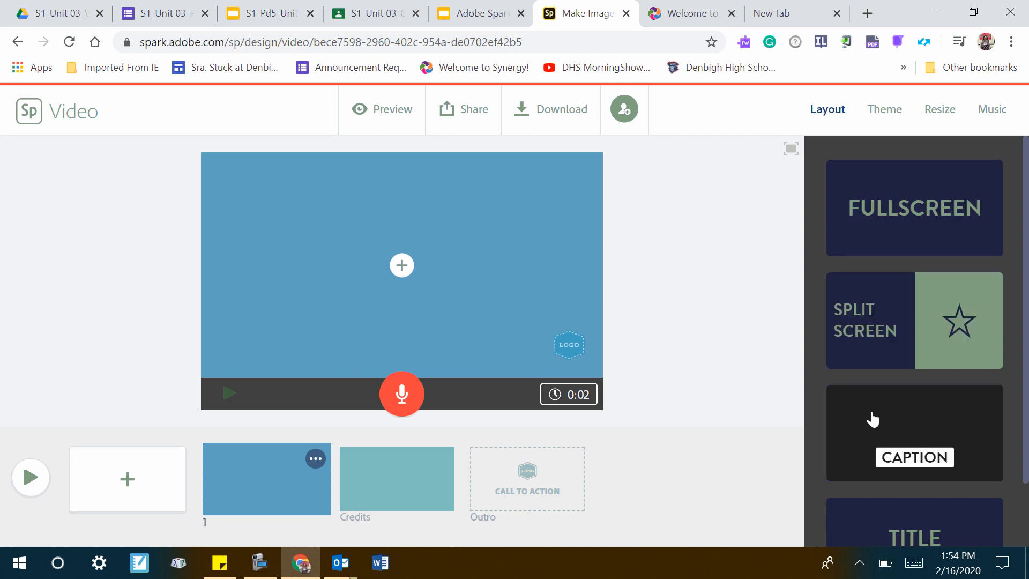
- Apply the Mega theme to the video in its dark blue color variant
{"action": "left_click", "coordinate": [883, 110]}
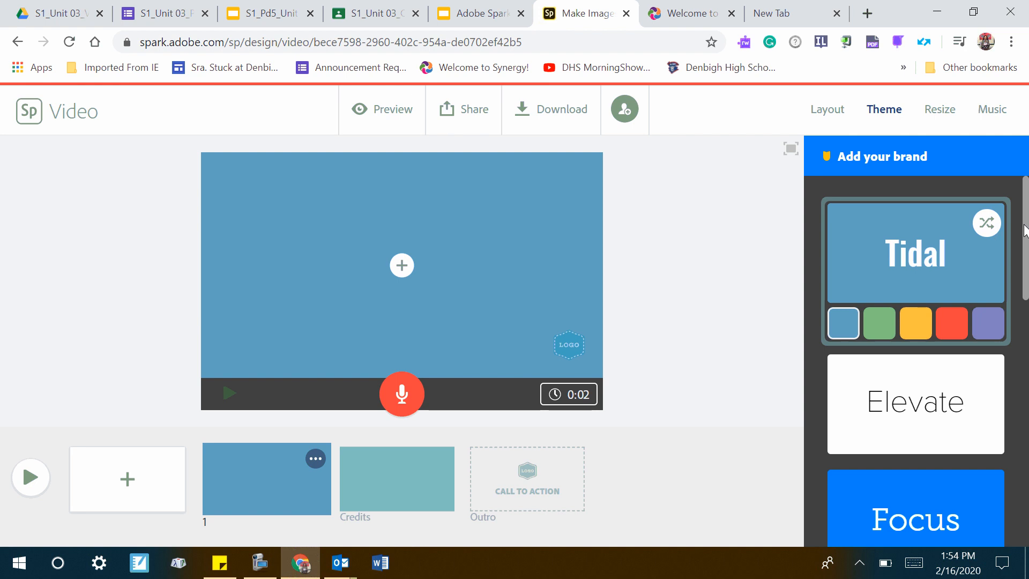
{"action": "left_click", "coordinate": [1027, 367]}
{"action": "scroll", "coordinate": [1027, 368], "scroll_direction": "down", "scroll_amount": 7}
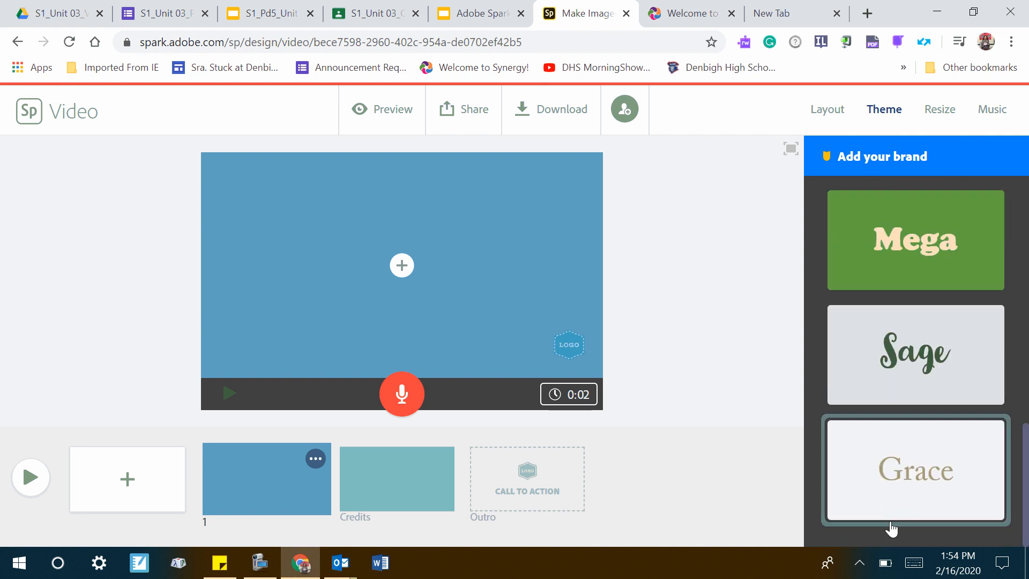
{"action": "left_click", "coordinate": [895, 260]}
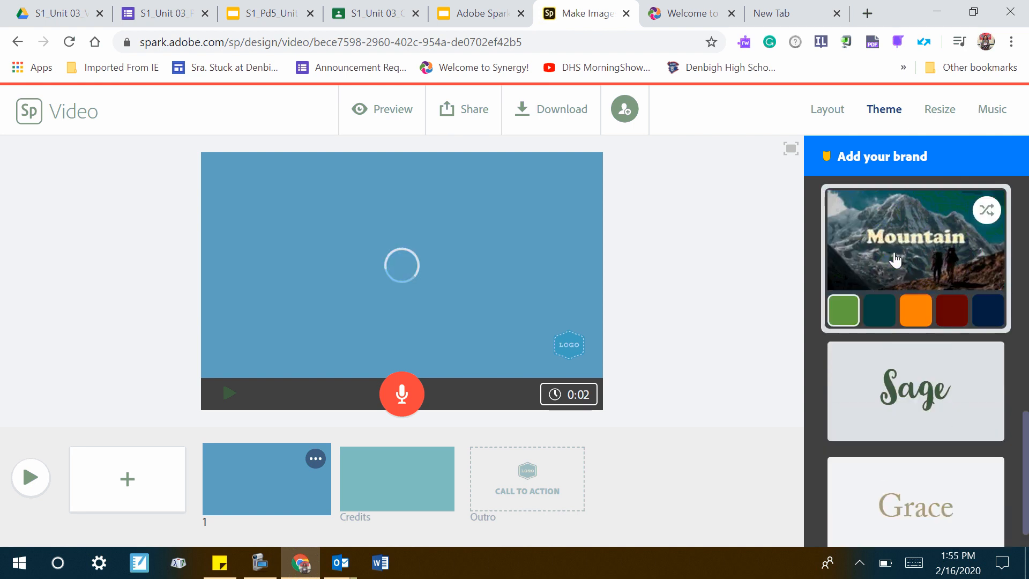
{"action": "left_click", "coordinate": [989, 308]}
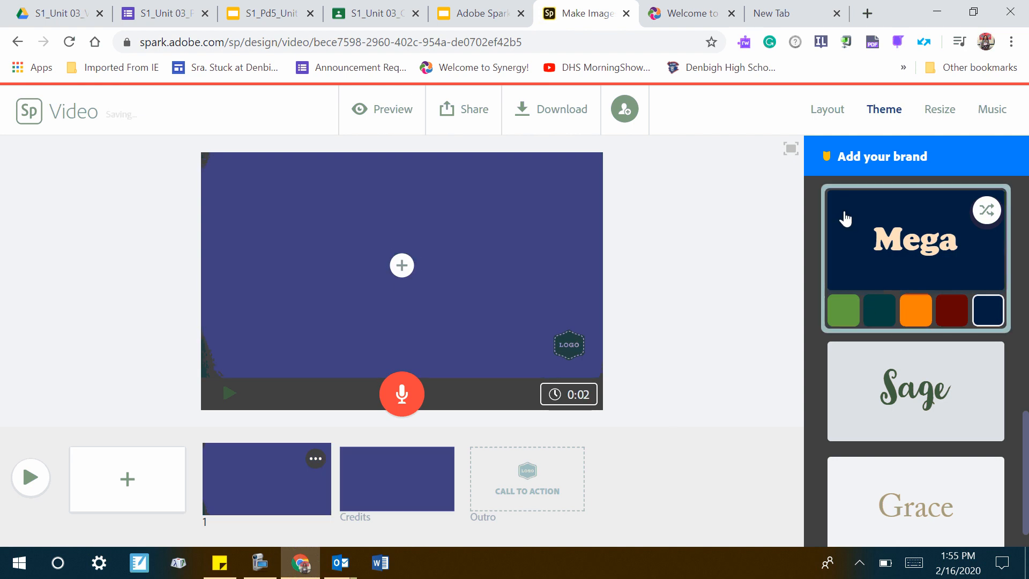
- Try out the Fullscreen, Split Screen, Caption, and Title and Text layouts on the first slide
{"action": "left_click", "coordinate": [830, 112]}
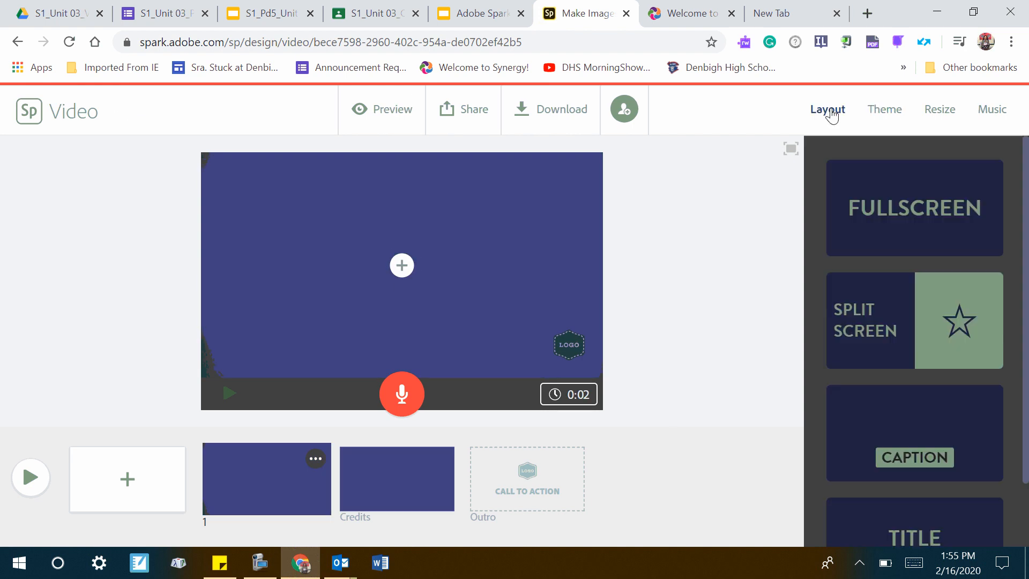
{"action": "left_click", "coordinate": [890, 207]}
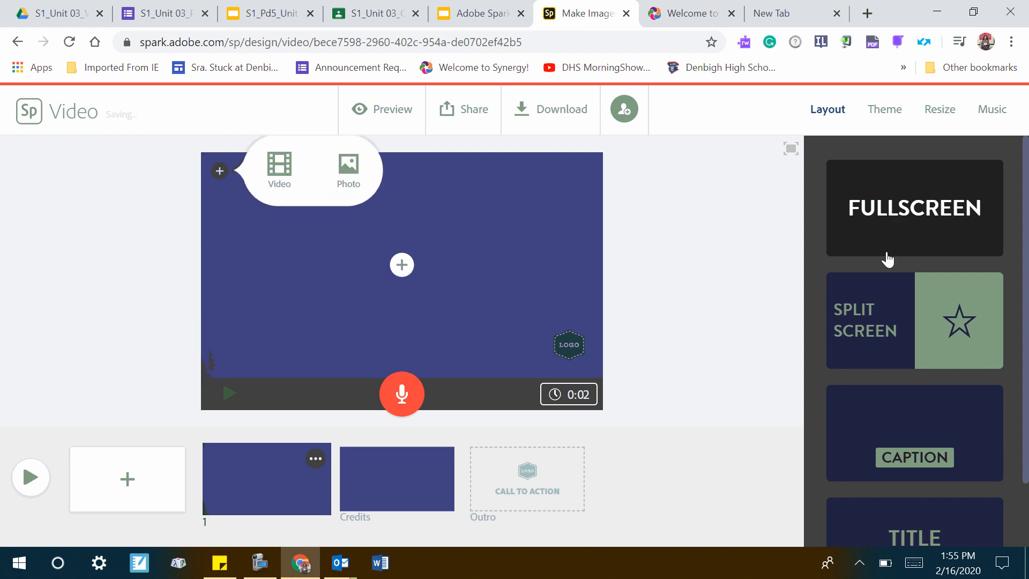
{"action": "left_click", "coordinate": [888, 327]}
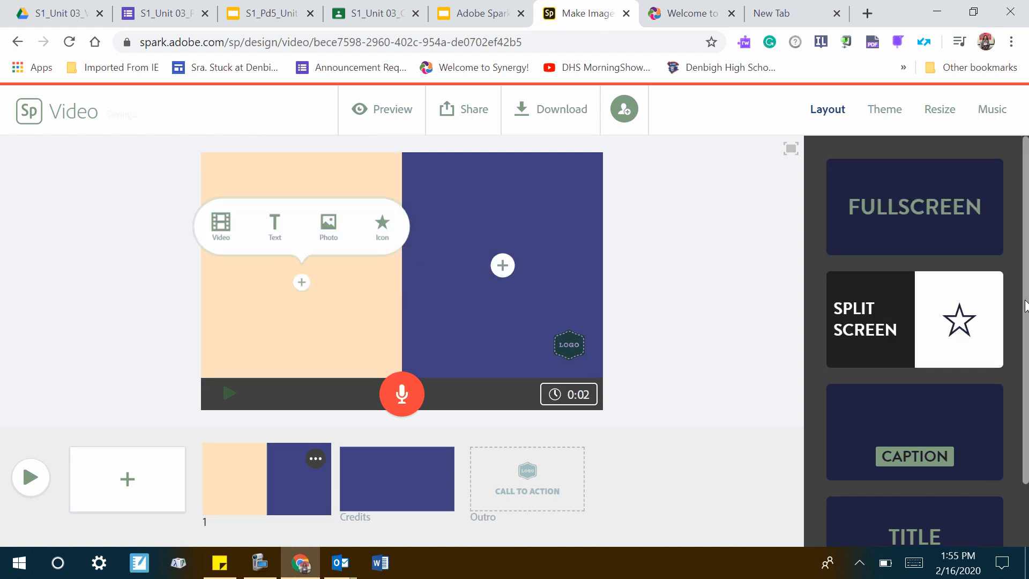
{"action": "left_click_drag", "start_coordinate": [1025, 305], "coordinate": [1026, 349]}
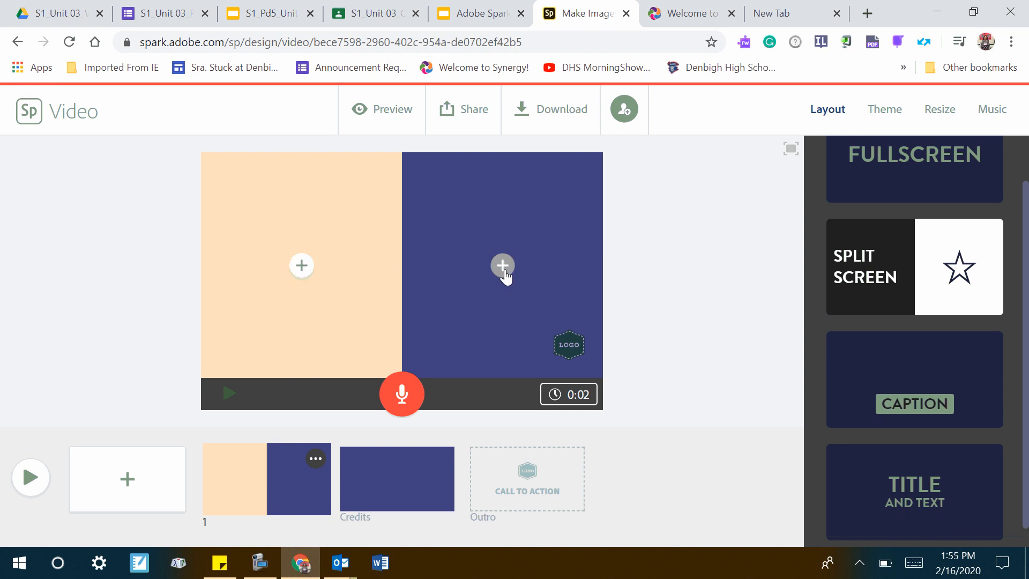
{"action": "left_click", "coordinate": [925, 391]}
{"action": "scroll", "coordinate": [1027, 357], "scroll_direction": "down", "scroll_amount": 1}
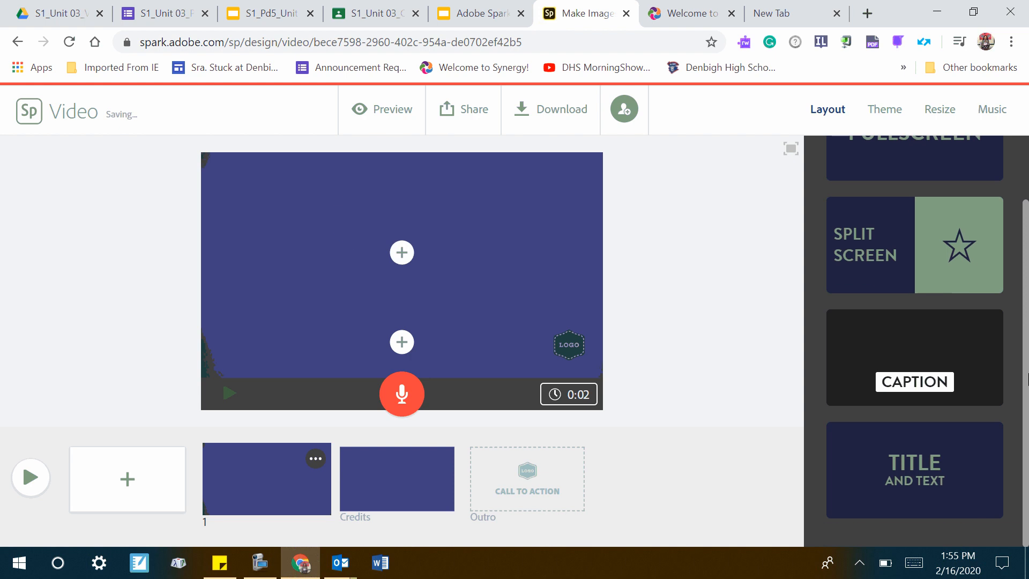
{"action": "left_click", "coordinate": [893, 432]}
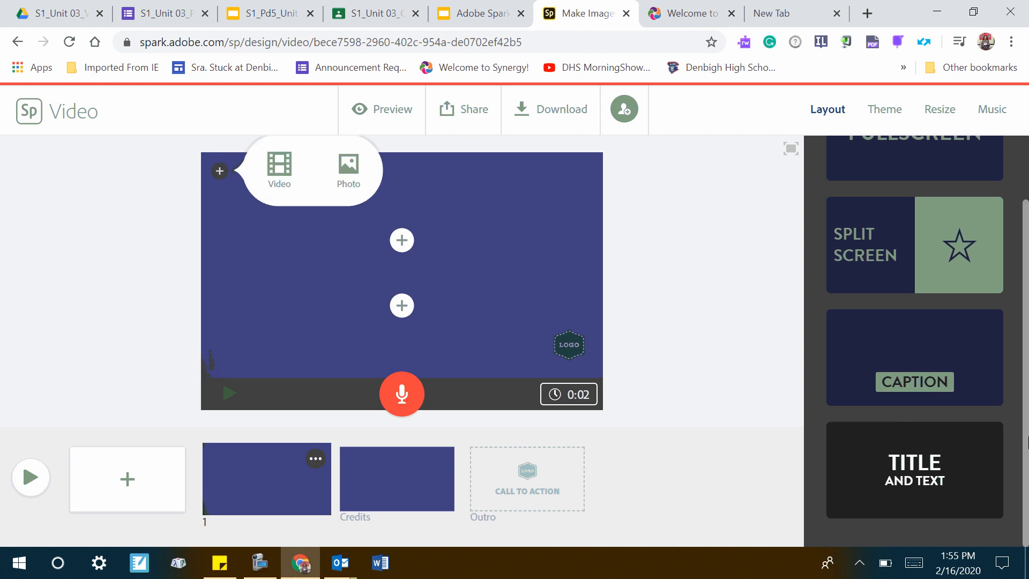
{"action": "scroll", "coordinate": [1017, 300], "scroll_direction": "up", "scroll_amount": 3}
{"action": "left_click", "coordinate": [903, 219]}
{"action": "left_click", "coordinate": [911, 305]}
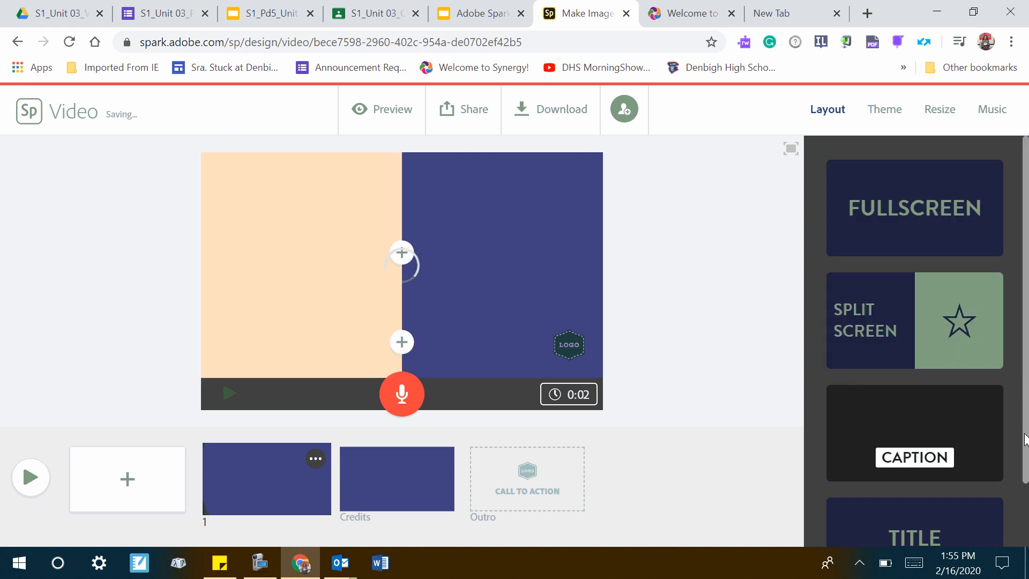
- Apply the Title and Text layout to the first slide and enter the title "Practice Adobe Spark"
{"action": "scroll", "coordinate": [964, 375], "scroll_direction": "down", "scroll_amount": 2}
{"action": "left_click", "coordinate": [924, 471]}
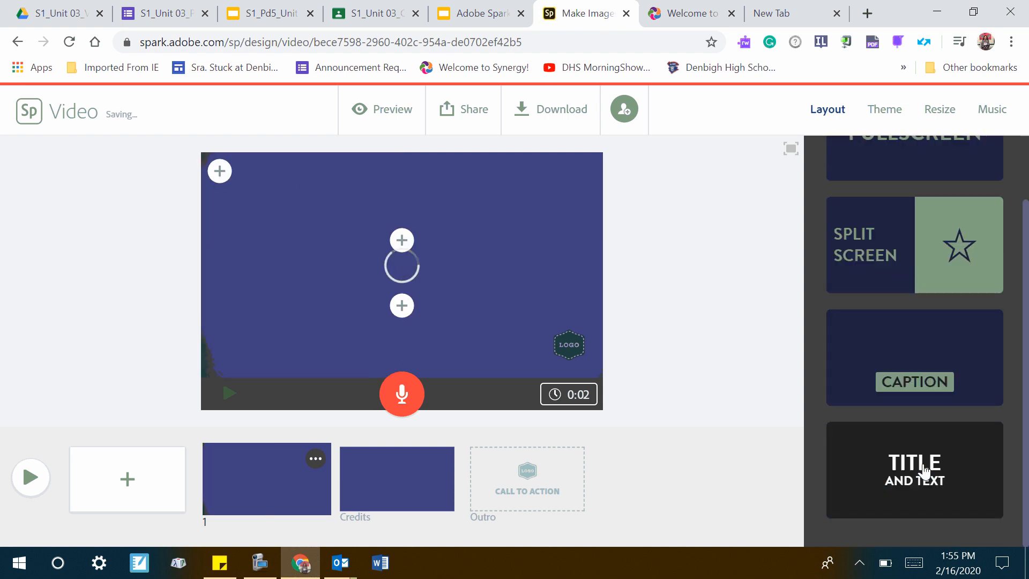
{"action": "left_click", "coordinate": [402, 240]}
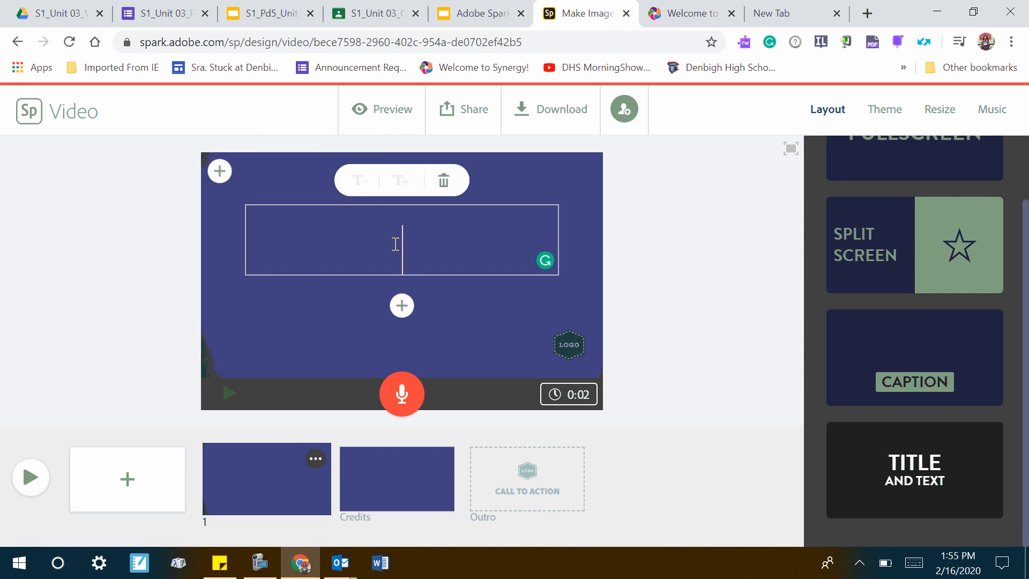
{"action": "type", "text": "Practice AD"}
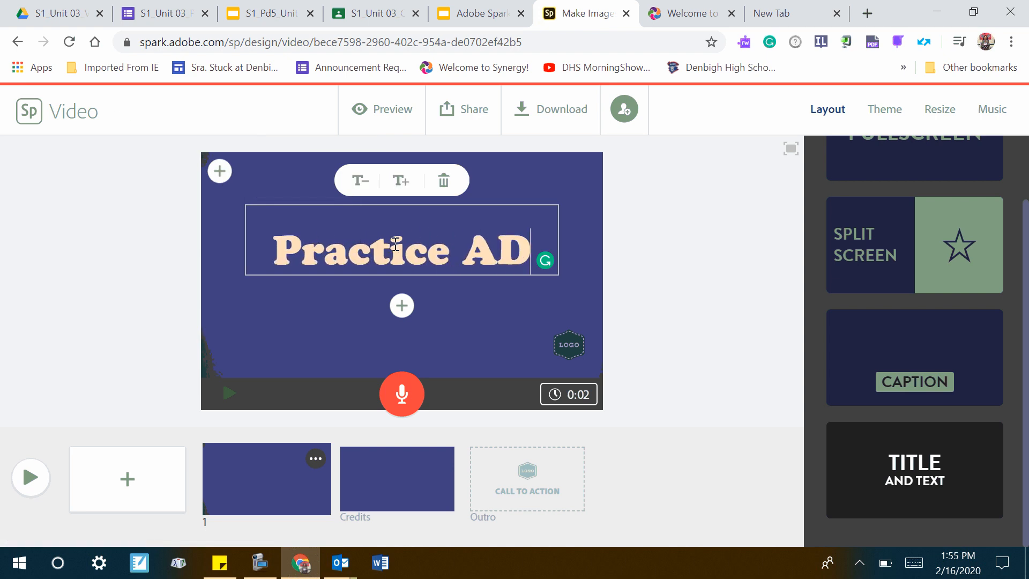
{"action": "key", "text": "BackSpace"}
{"action": "type", "text": "dobe Spark"}
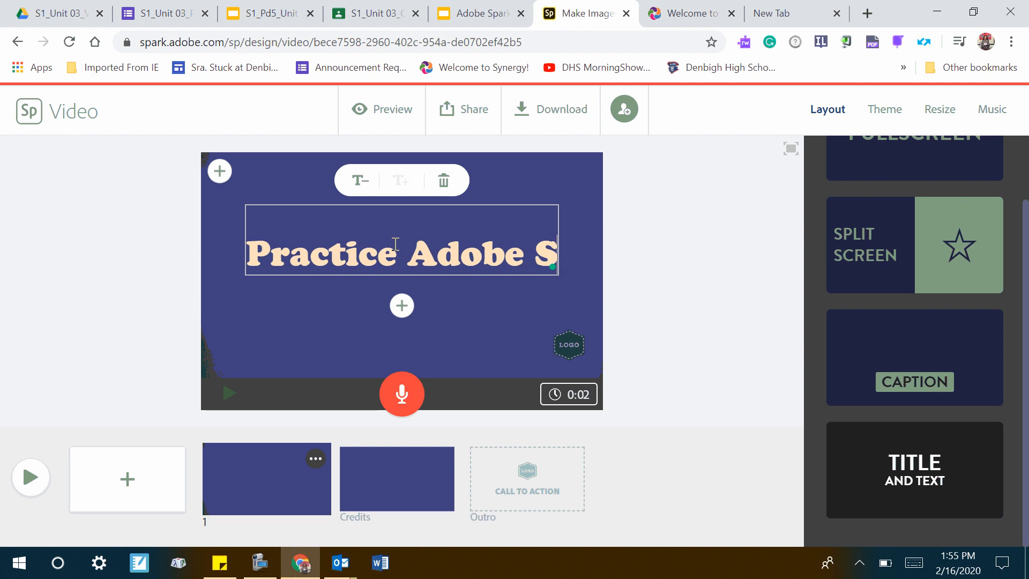
- Add the author's full name as the subtitle beneath the first slide's title
{"action": "left_click", "coordinate": [402, 305]}
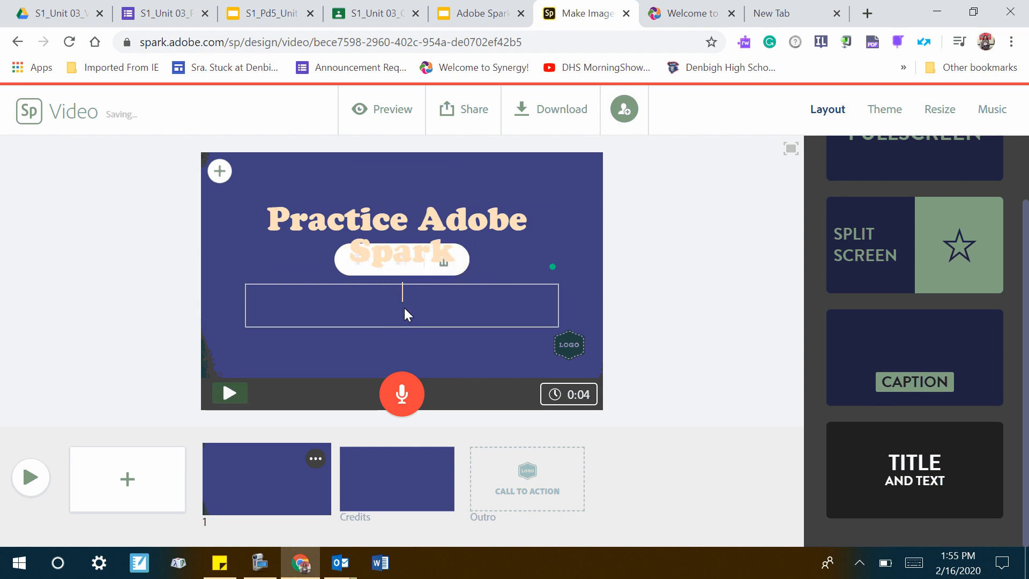
{"action": "type", "text": "Wendy"}
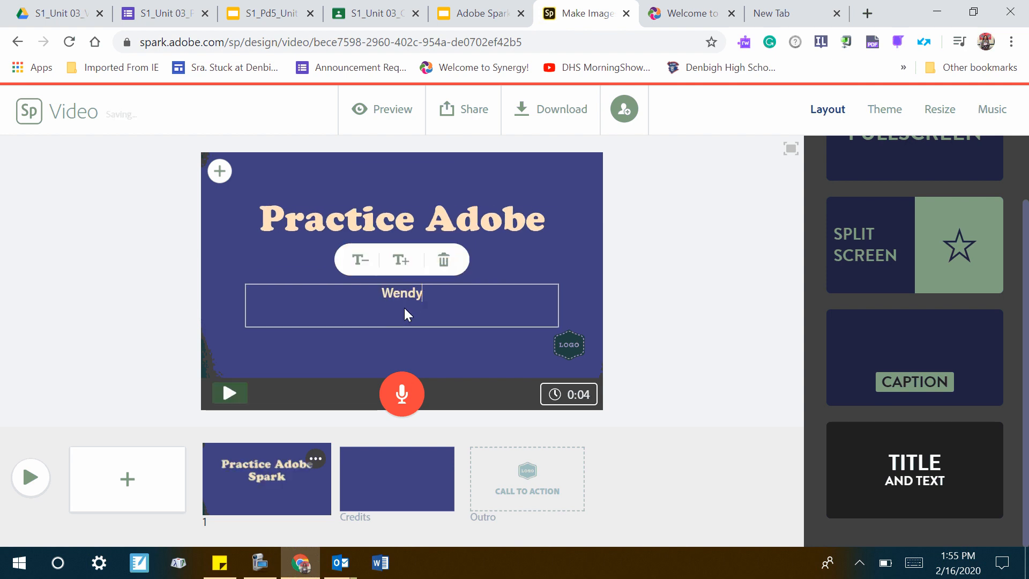
{"action": "type", "text": " Stuck"}
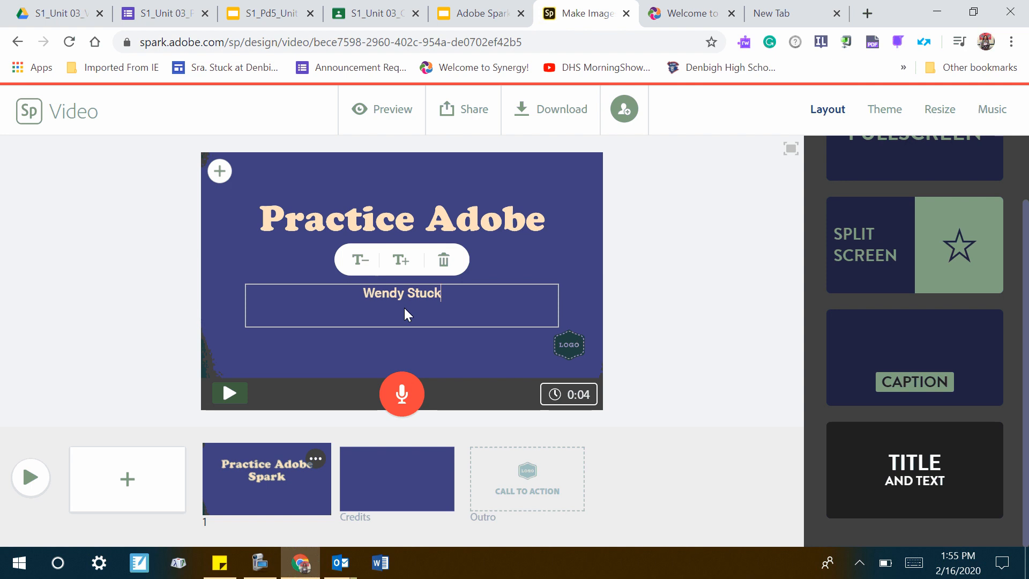
{"action": "left_click", "coordinate": [672, 265]}
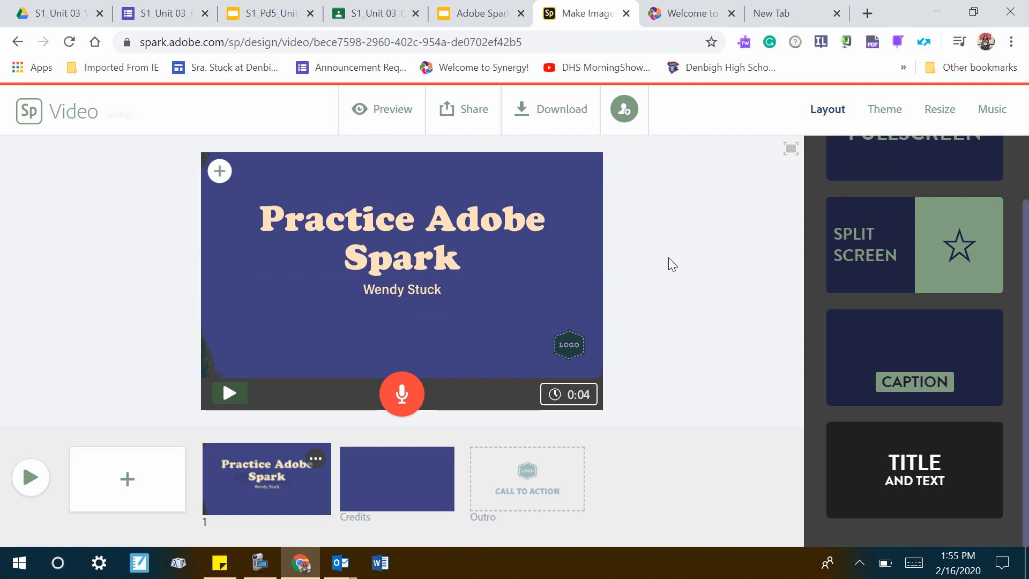
- Add a second slide and insert the free photo of a hand holding a light bulb, found by searching for "teacher"
{"action": "left_click", "coordinate": [103, 487]}
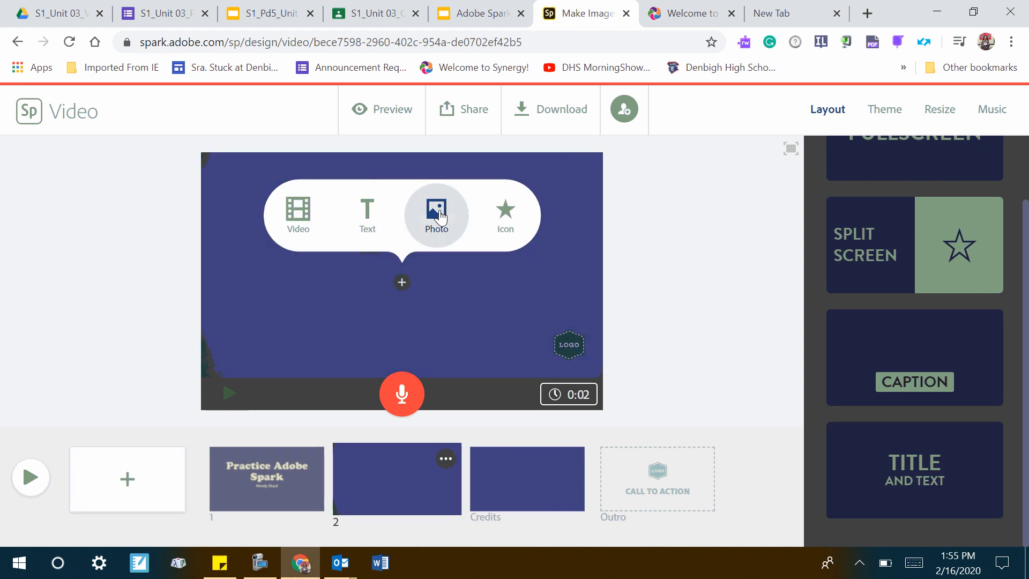
{"action": "left_click", "coordinate": [436, 215]}
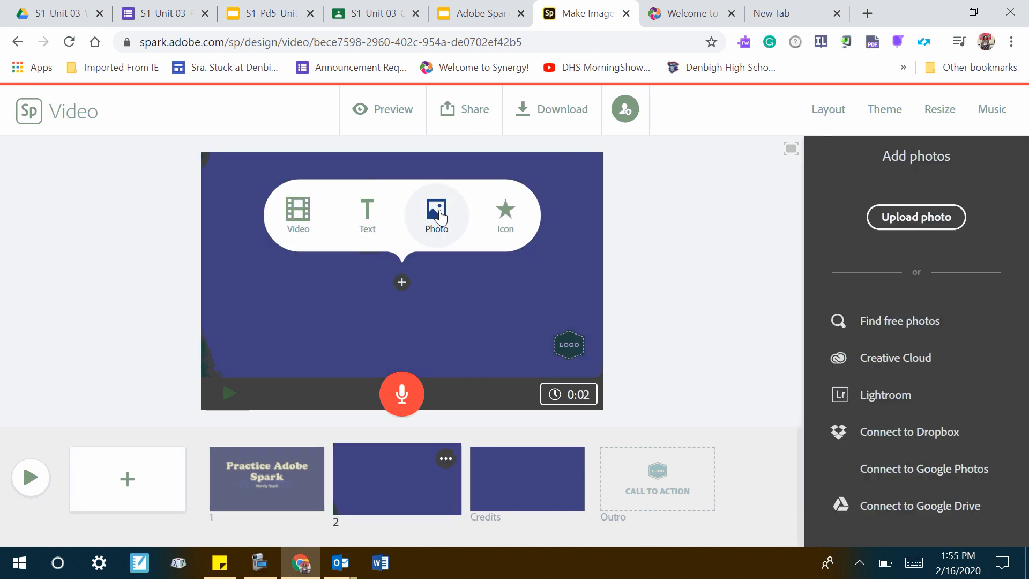
{"action": "left_click", "coordinate": [875, 322]}
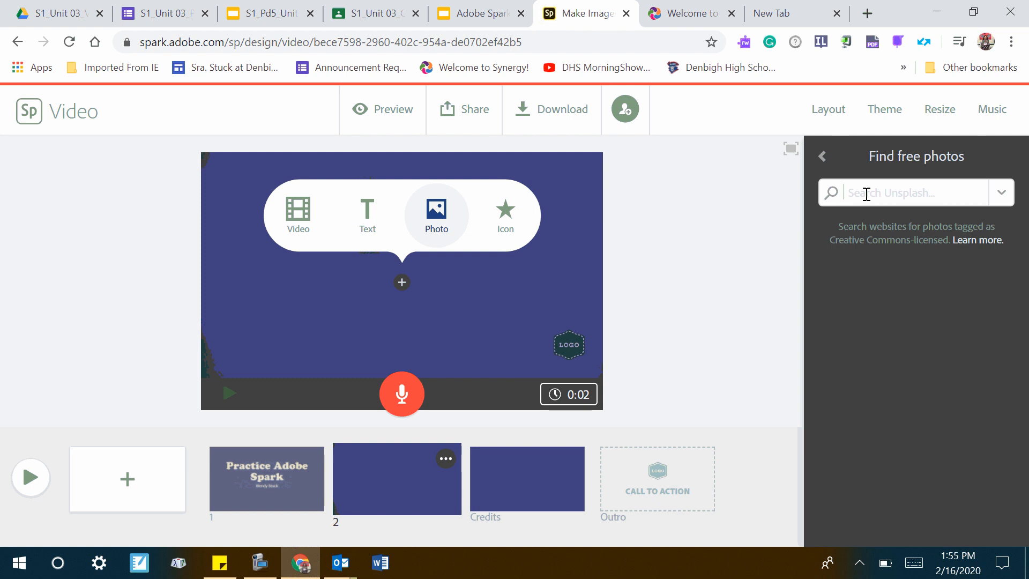
{"action": "type", "text": "teacher"}
{"action": "key", "text": "Return"}
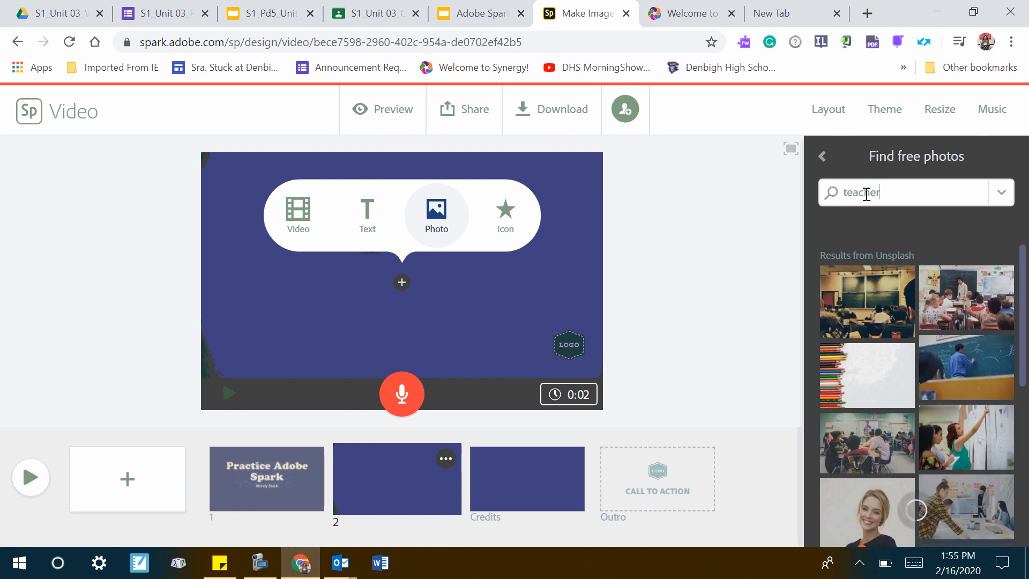
{"action": "left_click_drag", "start_coordinate": [1024, 260], "coordinate": [1019, 459]}
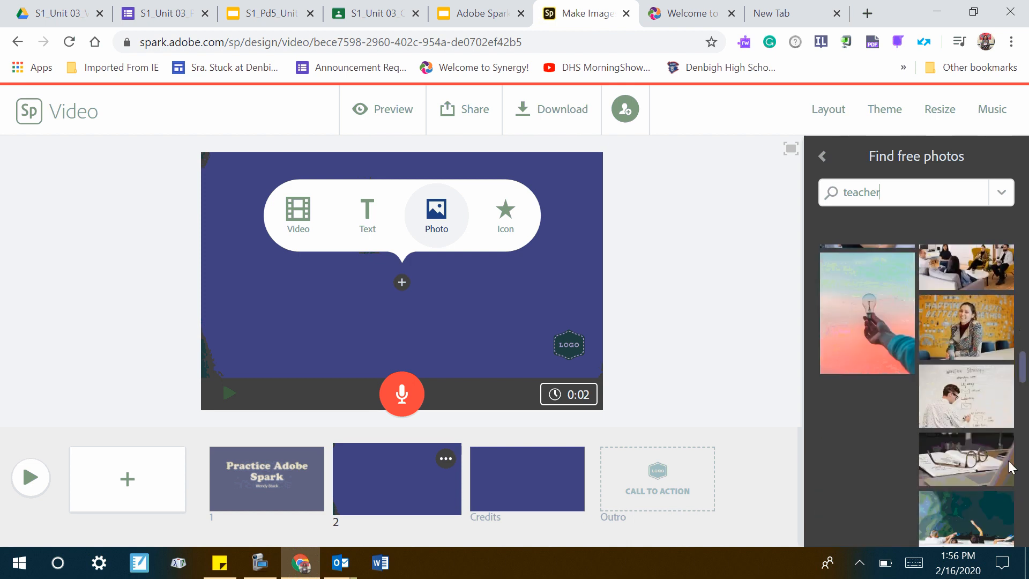
{"action": "left_click", "coordinate": [860, 332]}
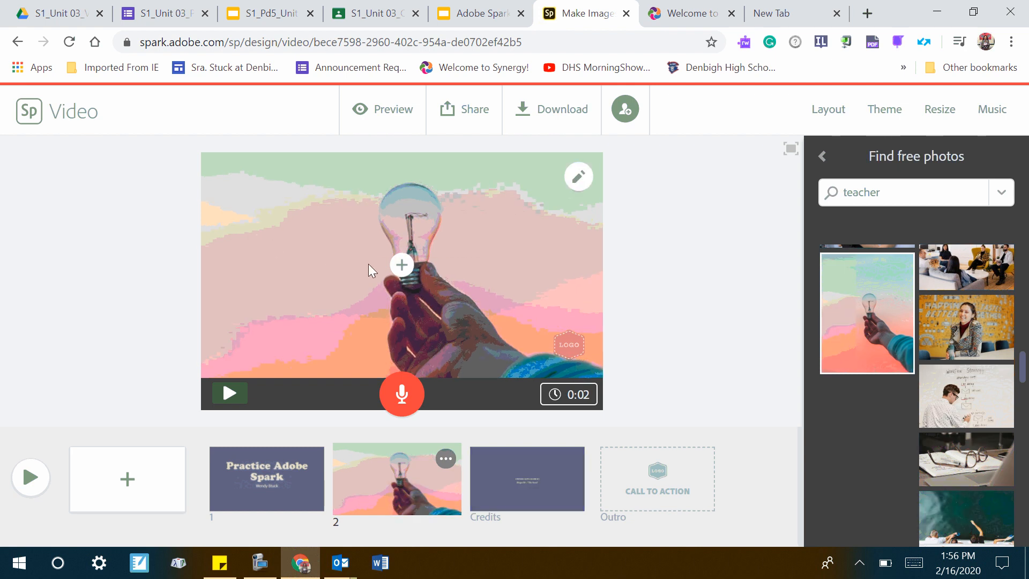
- Add the text "I have to type and speak in Spanish for my real project." over the second slide's photo
{"action": "left_click", "coordinate": [406, 267]}
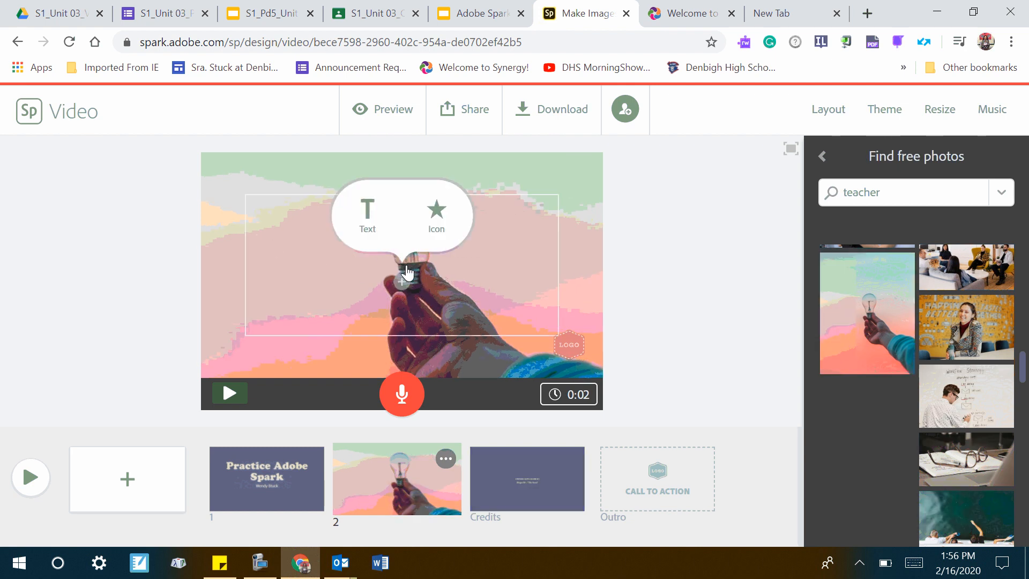
{"action": "left_click", "coordinate": [363, 208]}
{"action": "type", "text": "I"}
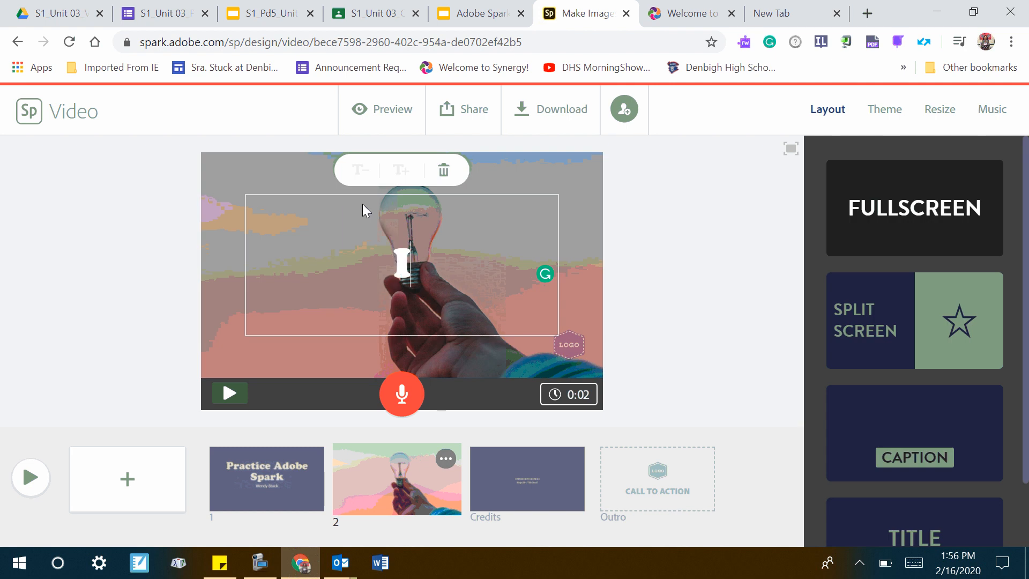
{"action": "type", "text": " have to type and"}
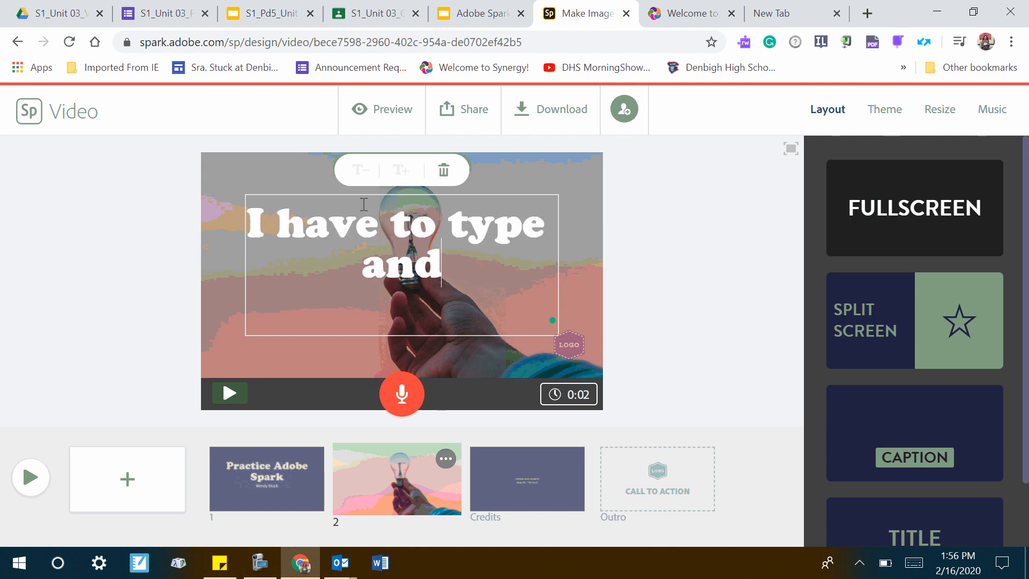
{"action": "type", "text": " speak in Spanish f"}
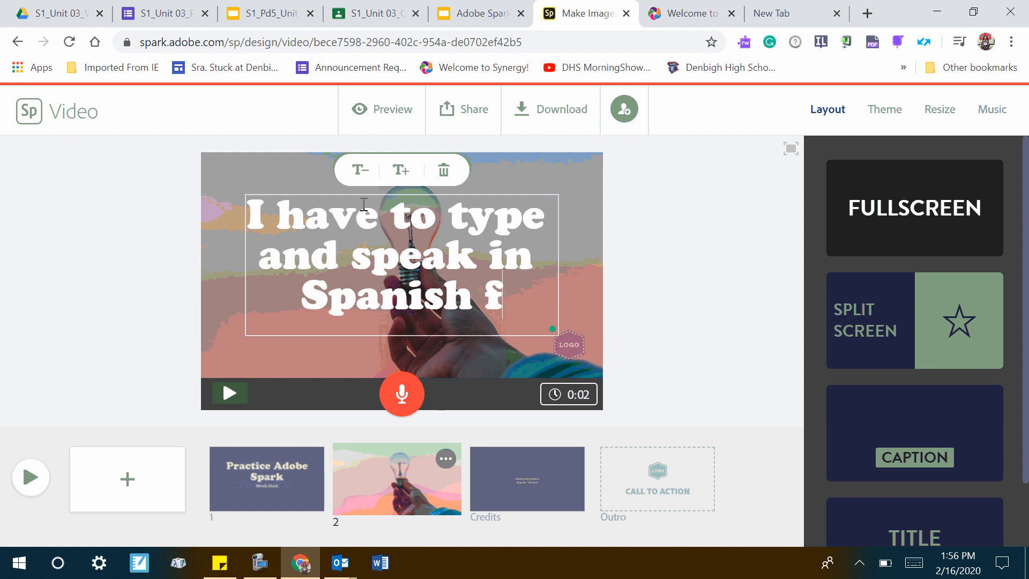
{"action": "type", "text": "or my real project."}
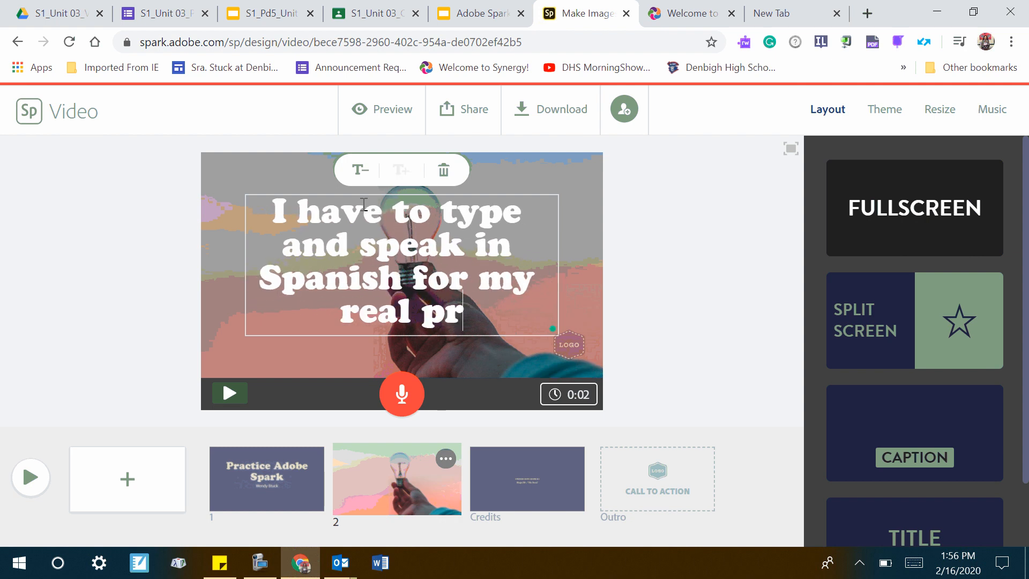
{"action": "left_click", "coordinate": [674, 230]}
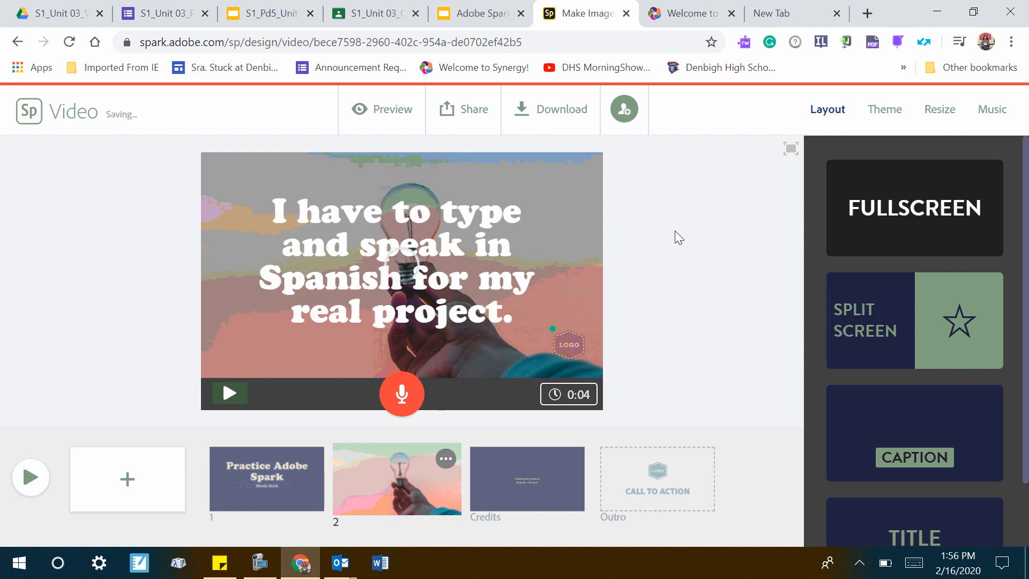
- Set the first slide's duration to 25 seconds
{"action": "left_click", "coordinate": [246, 475]}
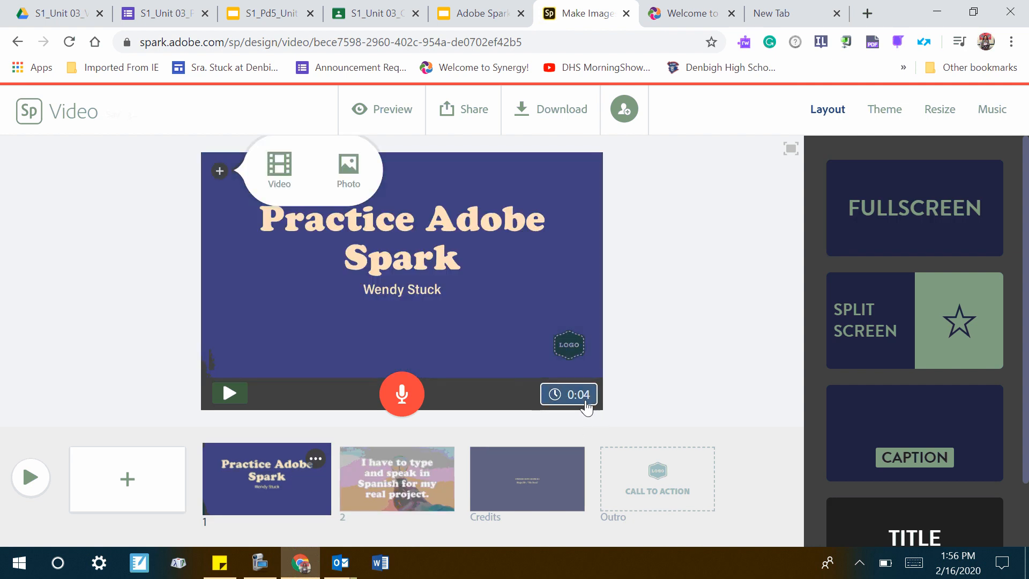
{"action": "left_click", "coordinate": [568, 395]}
{"action": "left_click_drag", "start_coordinate": [449, 363], "coordinate": [554, 364]}
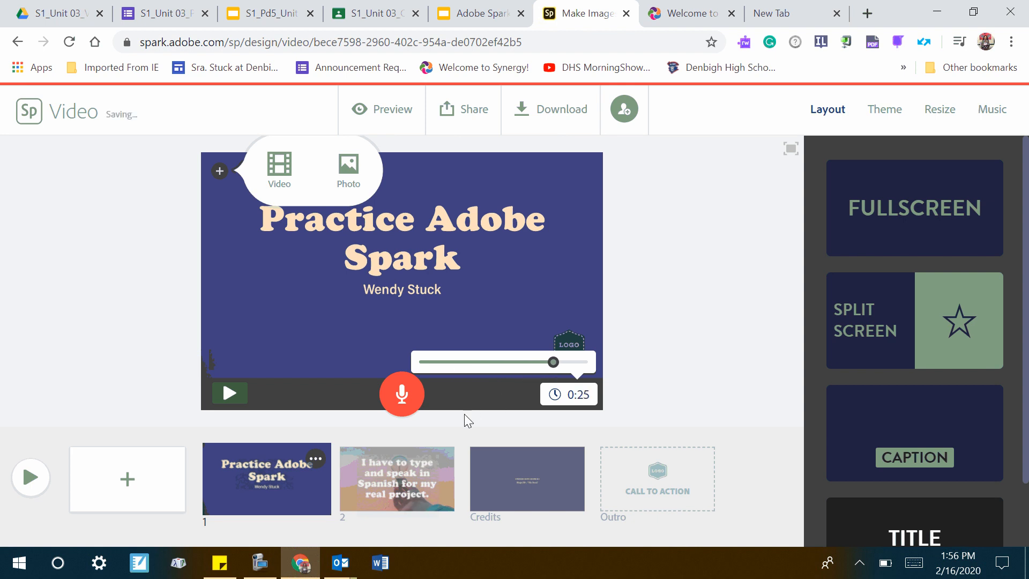
{"action": "left_click", "coordinate": [716, 351]}
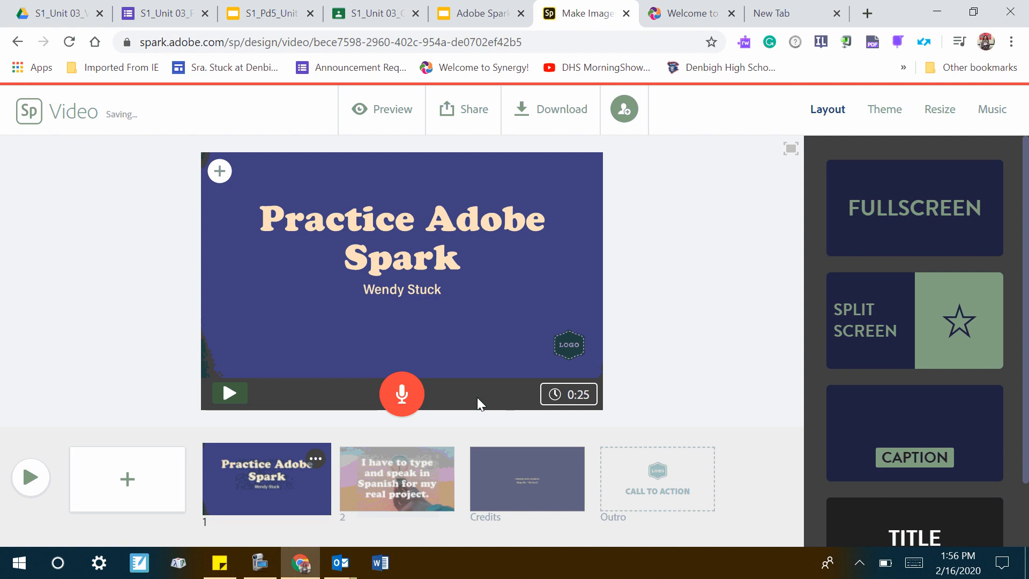
- Record a voice narration of about 5 seconds for the first slide and play it back
{"action": "left_click", "coordinate": [403, 398]}
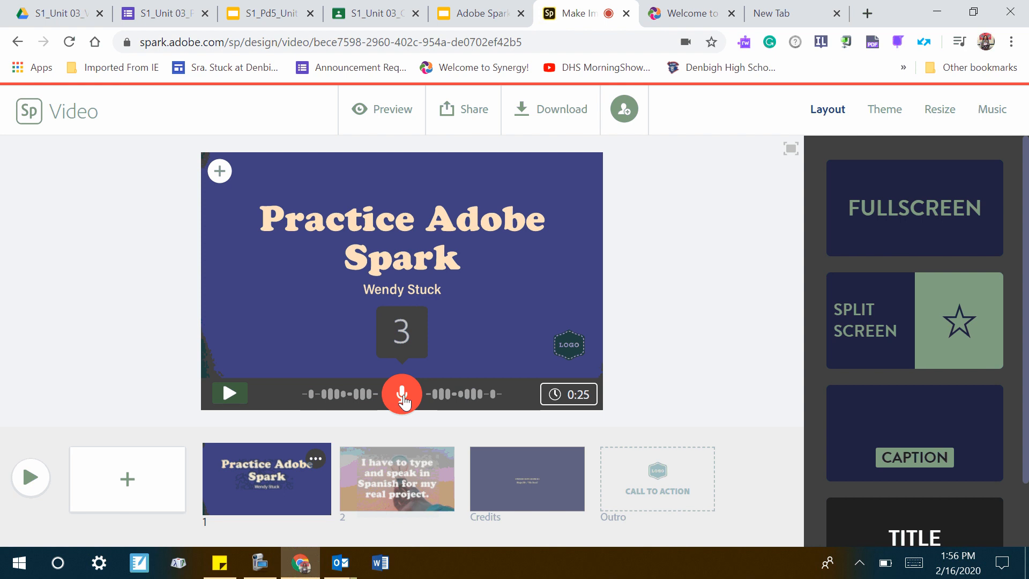
{"action": "left_click_drag", "start_coordinate": [404, 399], "coordinate": [403, 399]}
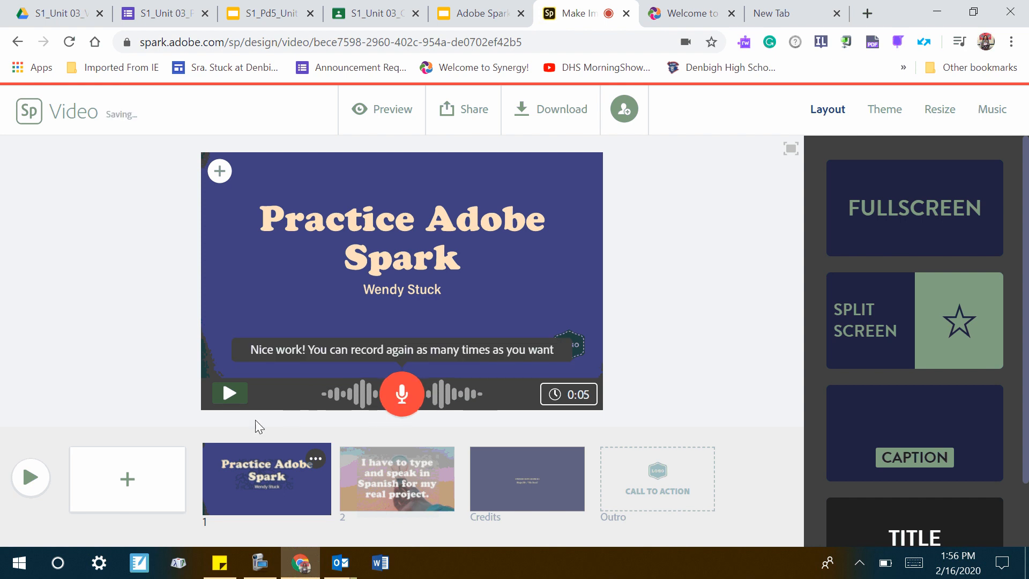
{"action": "left_click", "coordinate": [229, 393]}
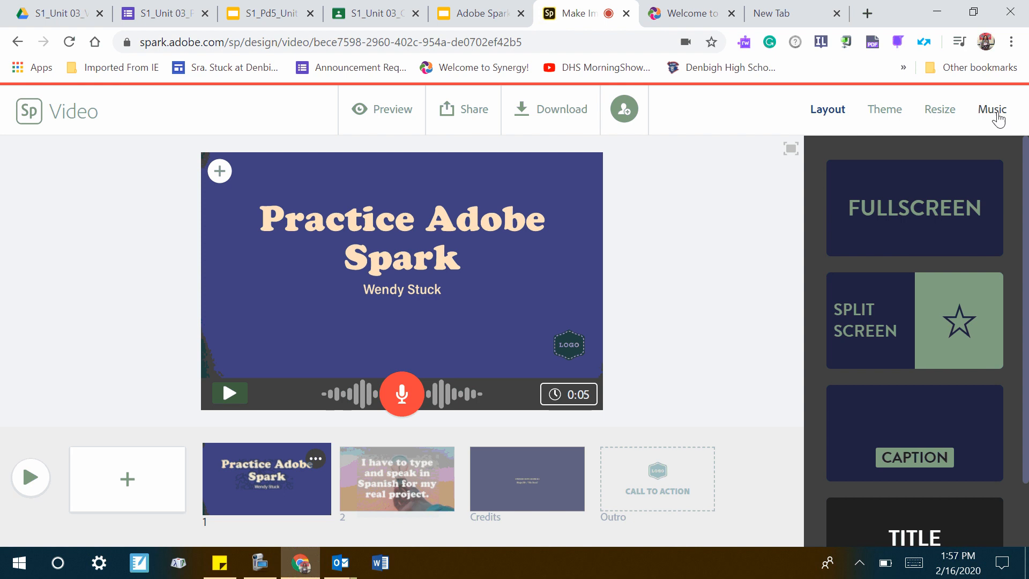
- Turn off the video's background music
{"action": "left_click", "coordinate": [996, 112]}
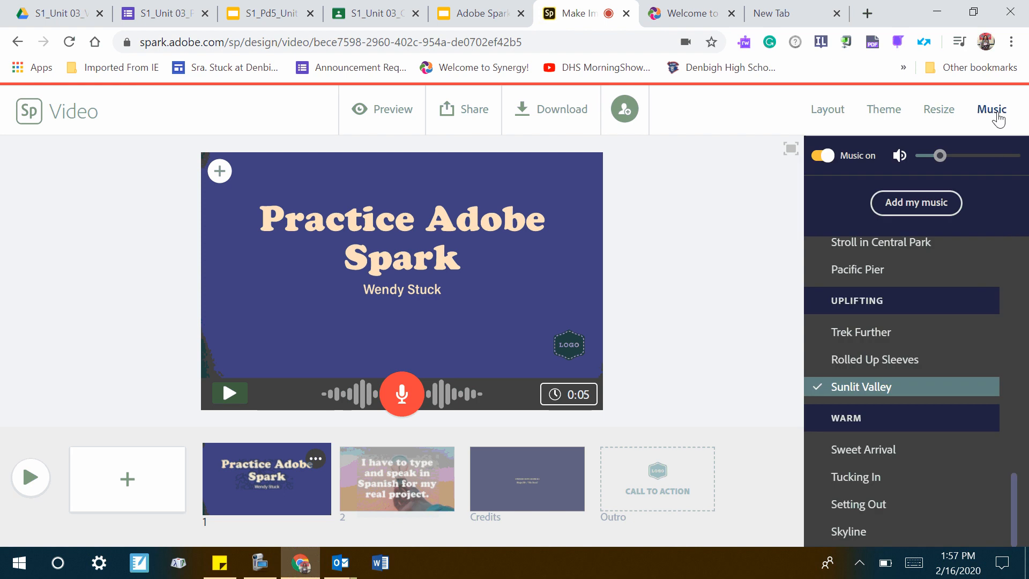
{"action": "left_click", "coordinate": [820, 156]}
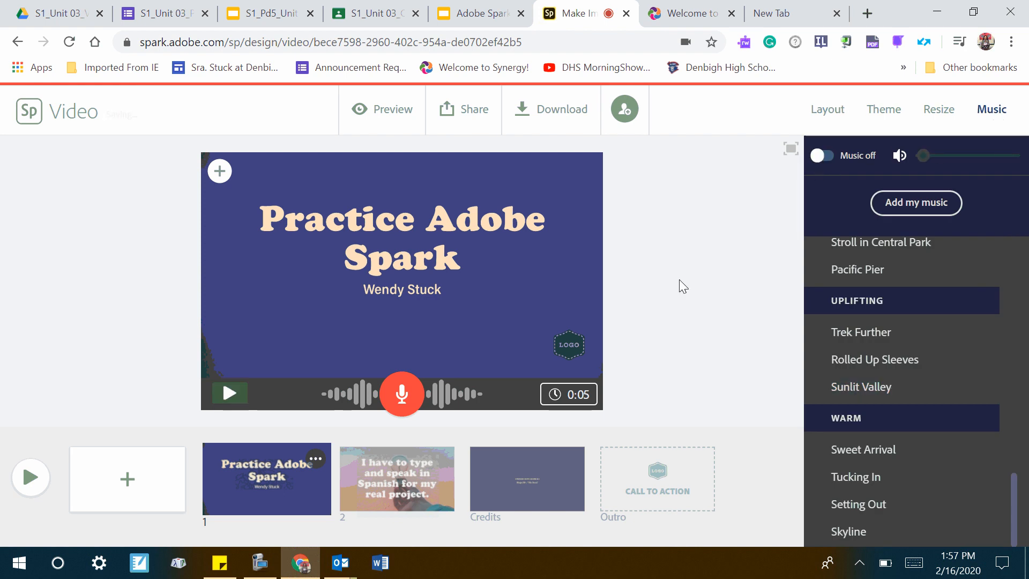
- Set the second slide's duration to 30 seconds
{"action": "left_click", "coordinate": [390, 486]}
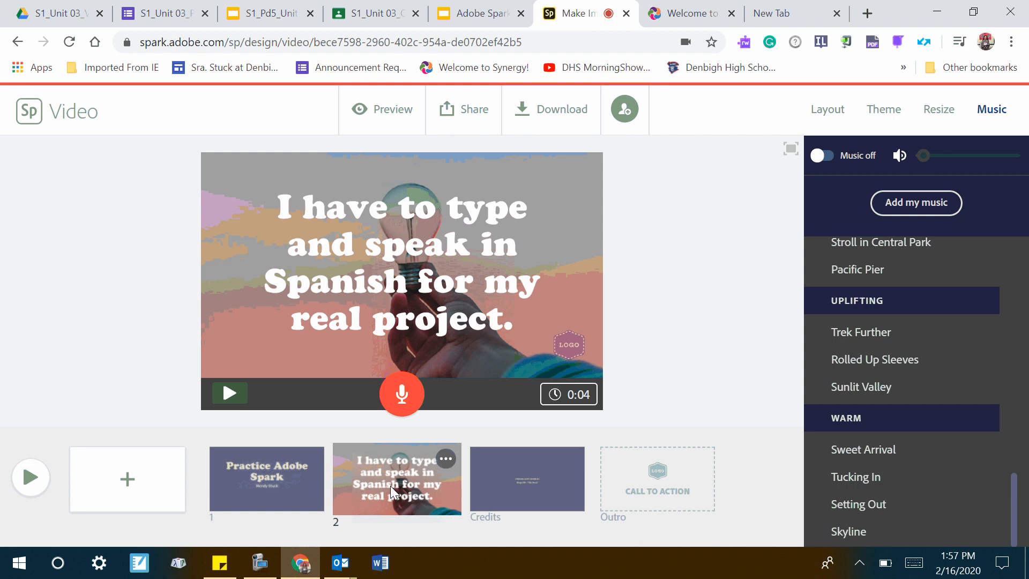
{"action": "left_click", "coordinate": [588, 406]}
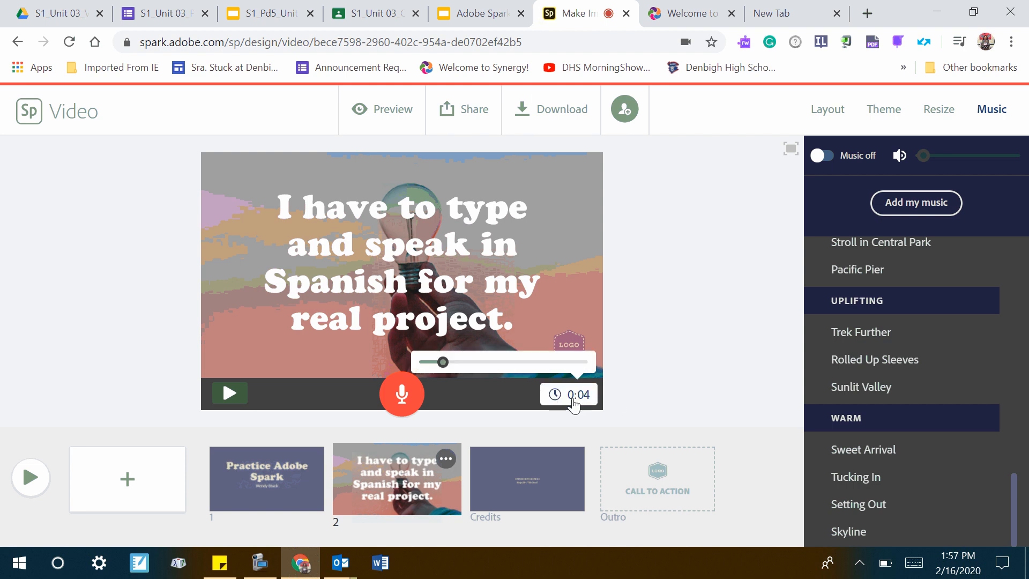
{"action": "left_click", "coordinate": [385, 477]}
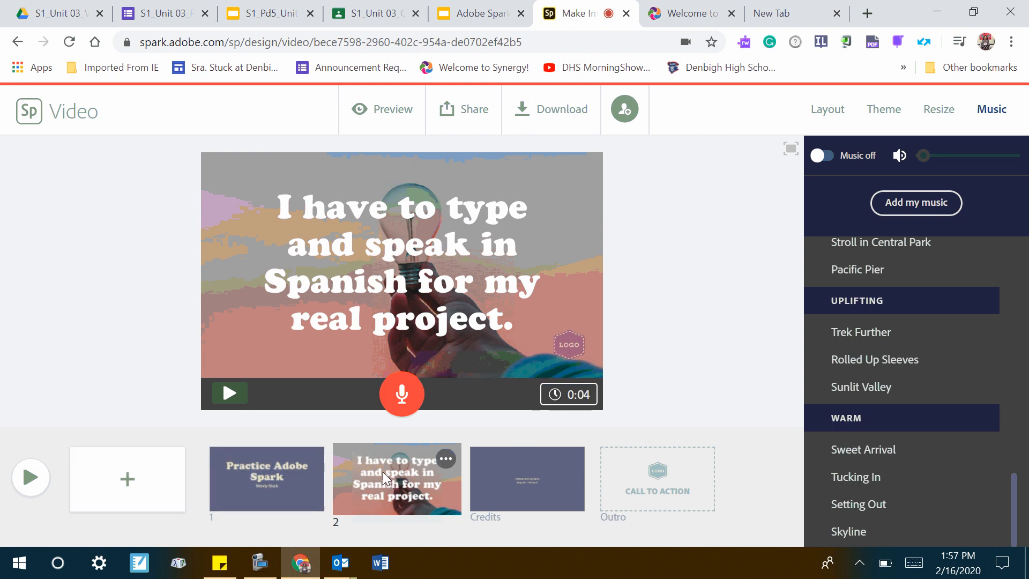
{"action": "left_click", "coordinate": [564, 397]}
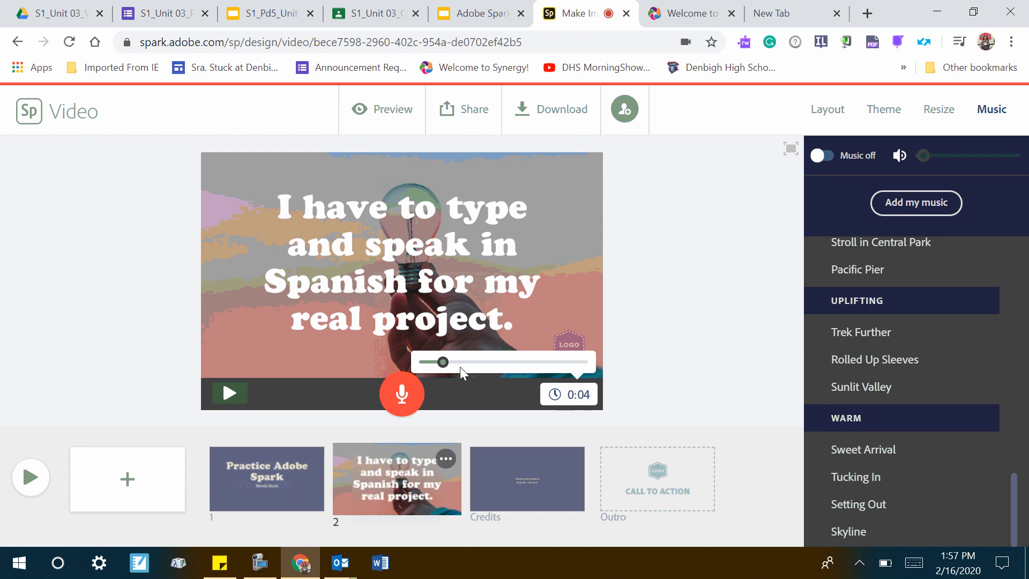
{"action": "left_click_drag", "start_coordinate": [441, 364], "coordinate": [584, 365]}
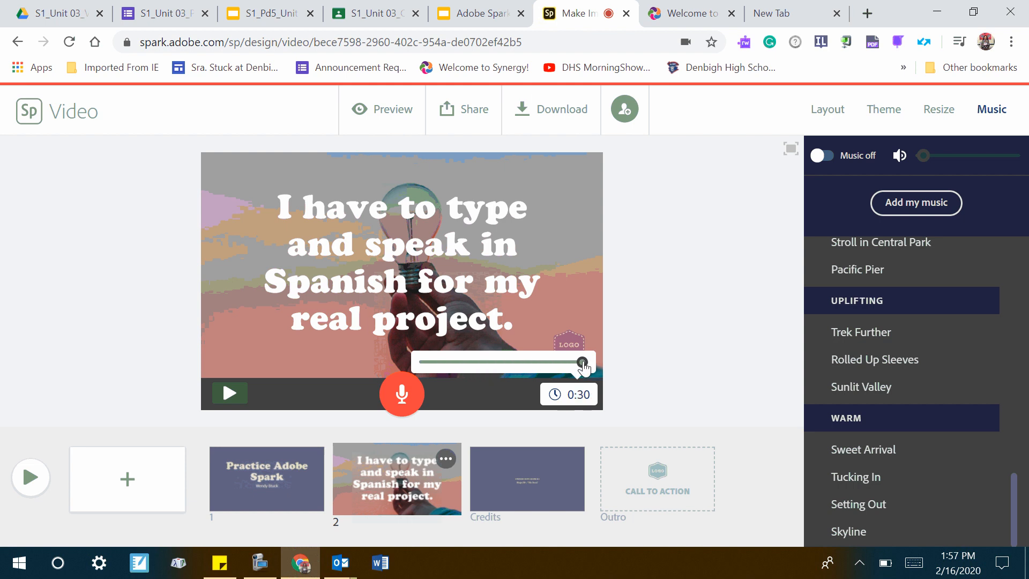
{"action": "left_click", "coordinate": [472, 421]}
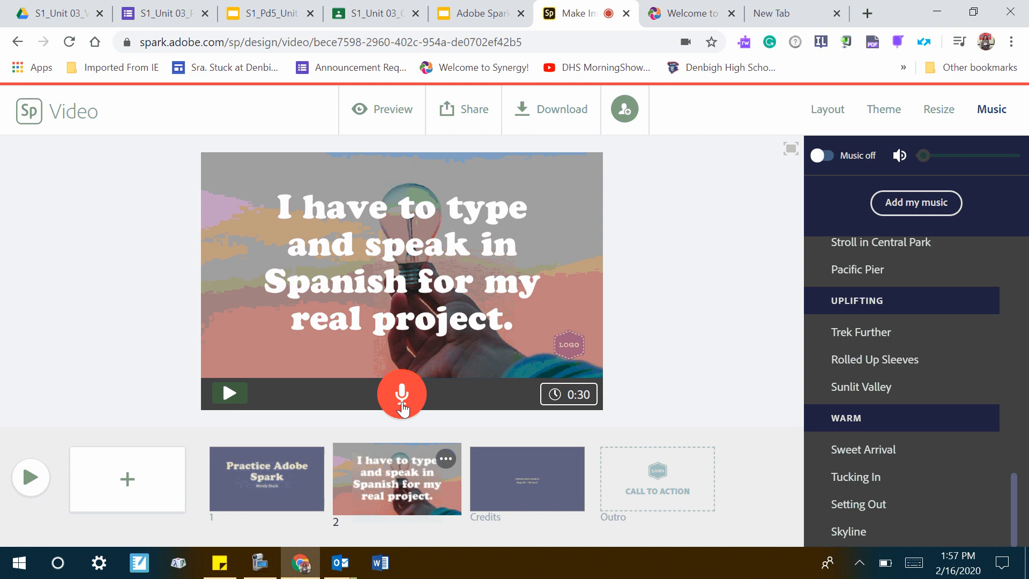
- Record a voice narration of about 5 seconds for the second slide and play it back
{"action": "left_click", "coordinate": [402, 403]}
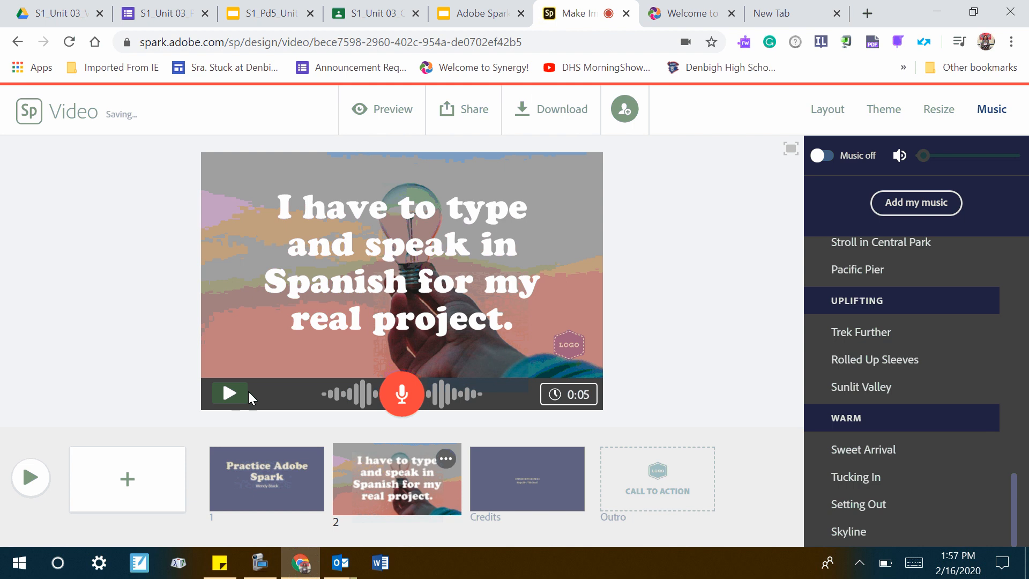
{"action": "left_click", "coordinate": [230, 394]}
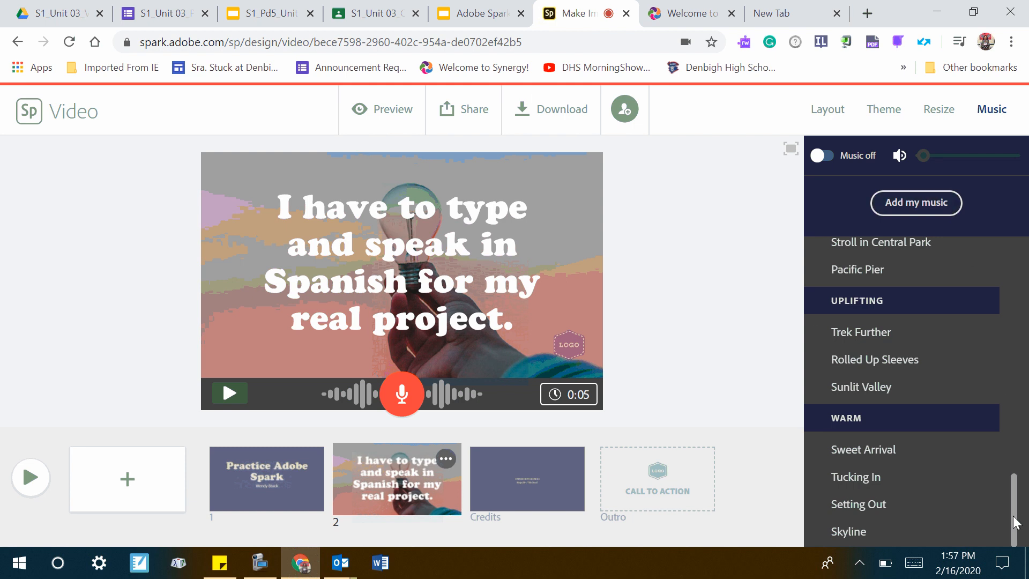
- Choose the Happy track Leap Frog as background music at about half volume and return to the first slide
{"action": "left_click_drag", "start_coordinate": [1014, 513], "coordinate": [1019, 276]}
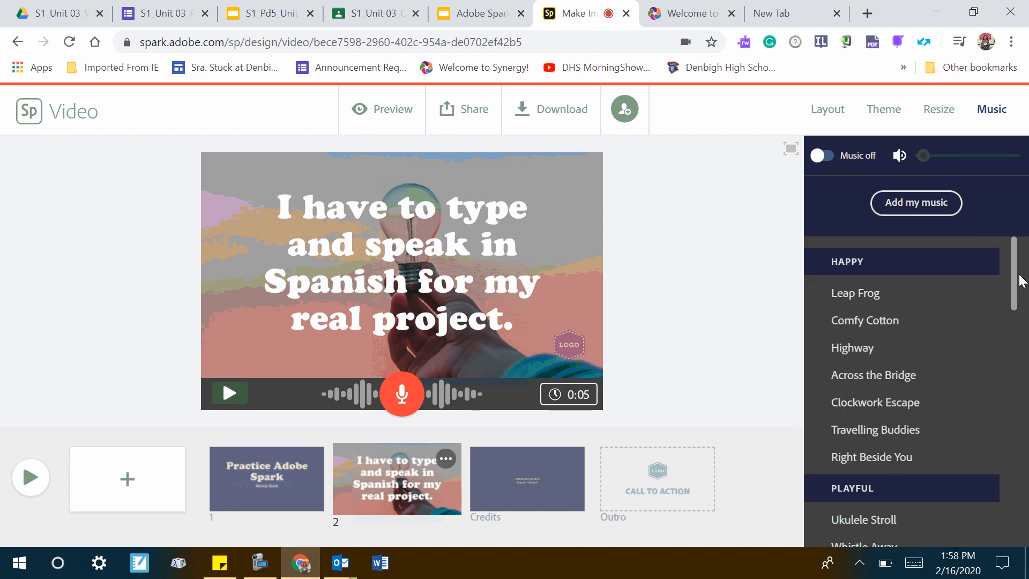
{"action": "left_click", "coordinate": [913, 292]}
{"action": "left_click", "coordinate": [965, 156]}
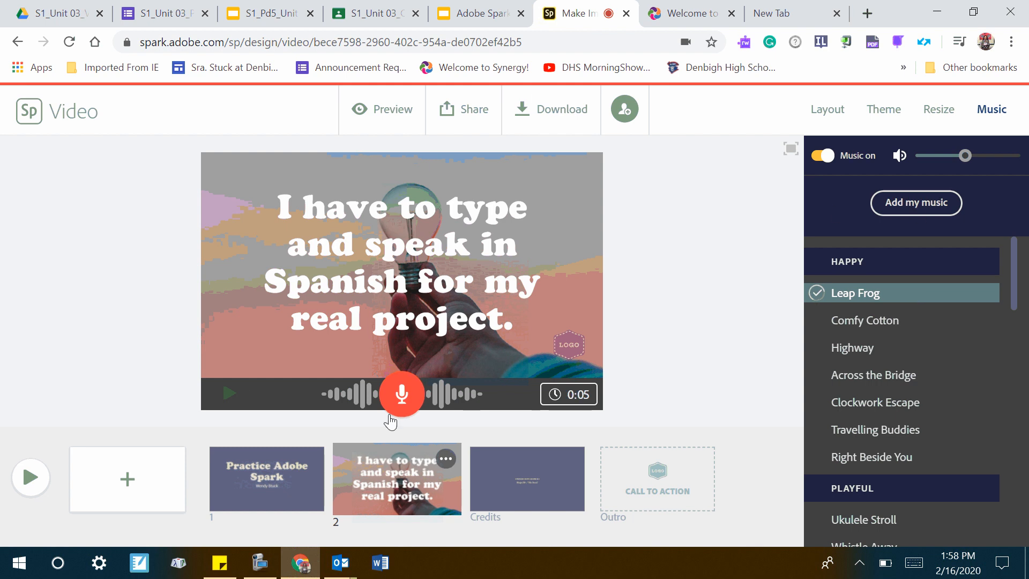
{"action": "left_click", "coordinate": [253, 475]}
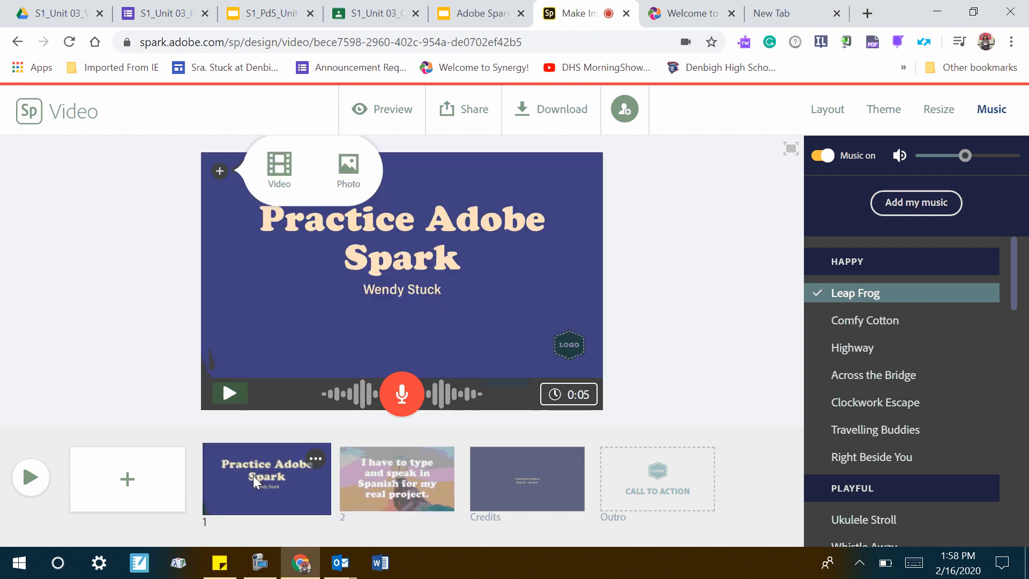